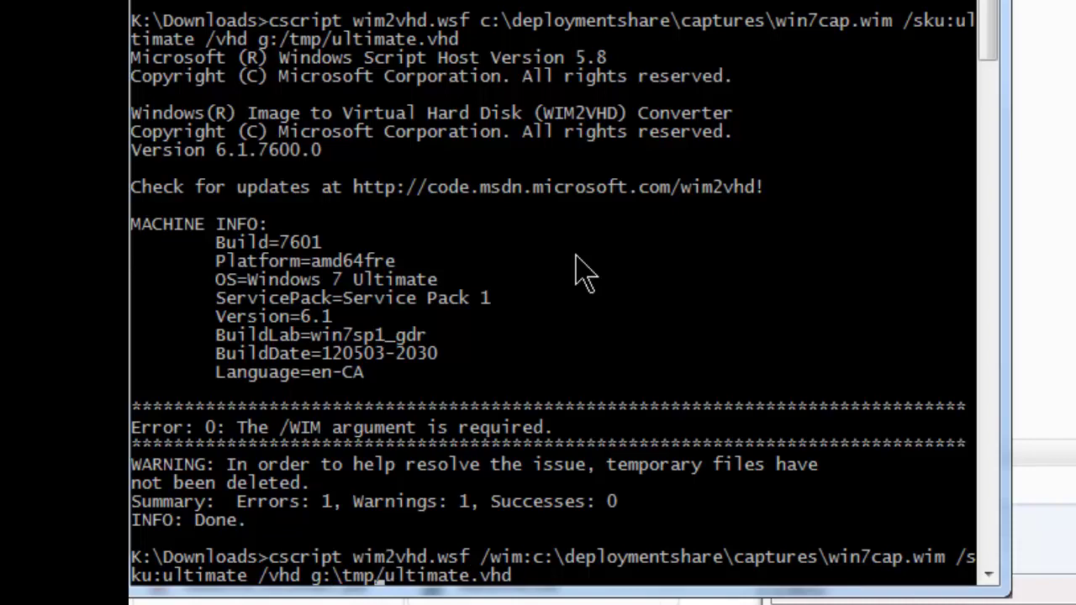
Correct the VHD path separator so the command targets g:\tmp\ultimate.vhd with /wim: added
text(\)
key(Delete)
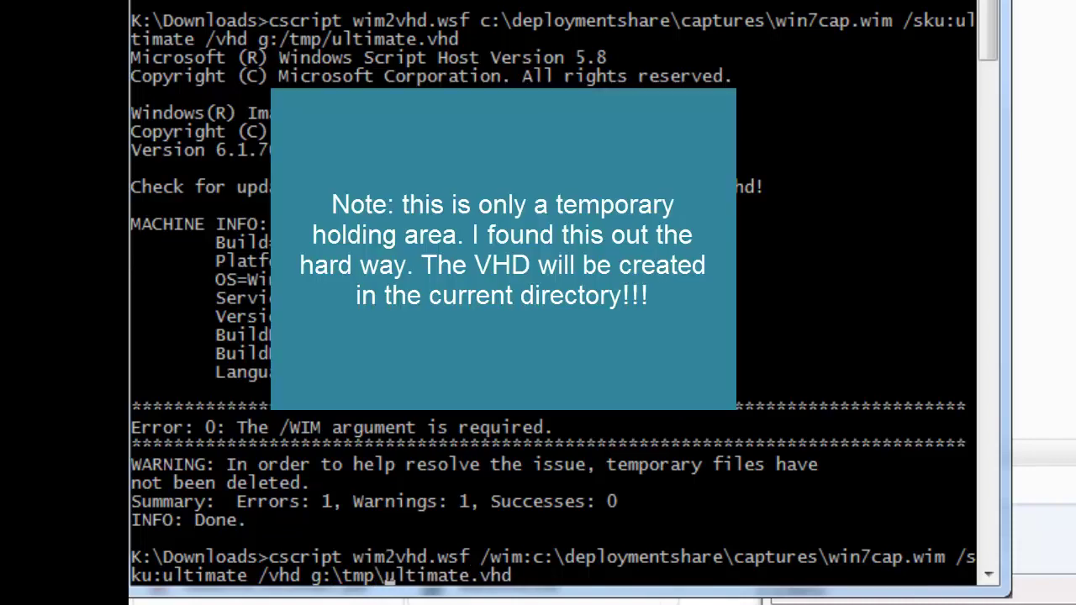
Run the corrected cscript wim2vhd.wsf command with /wim, /sku:ultimate and /vhd
key(Return)
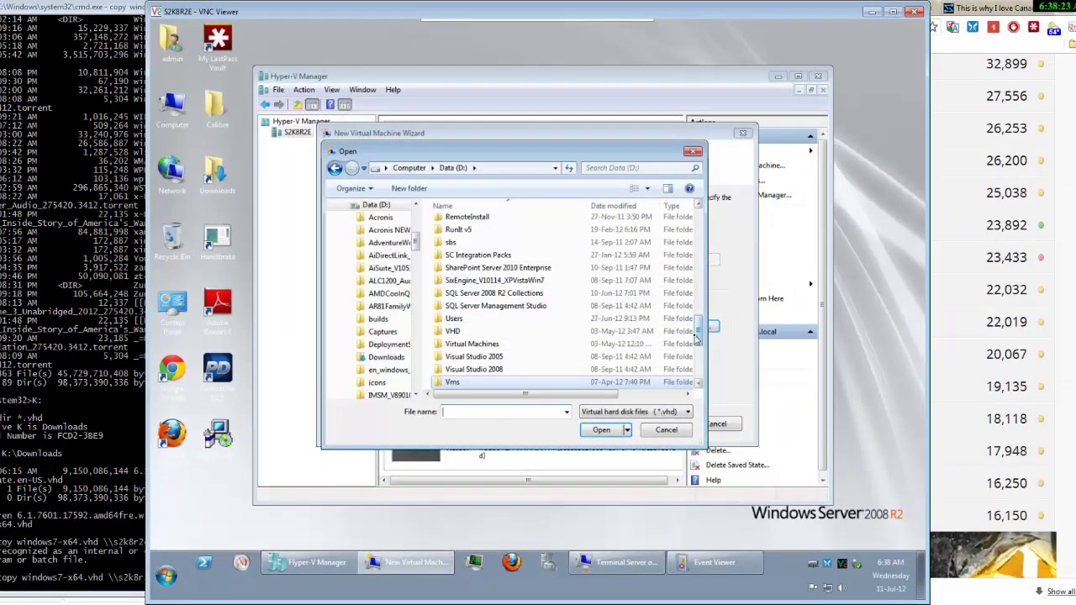
Use windows7-x64.vhd as the disk and finish creating 'Windows 7 capture to vhd'
drag(697, 336, 697, 367)
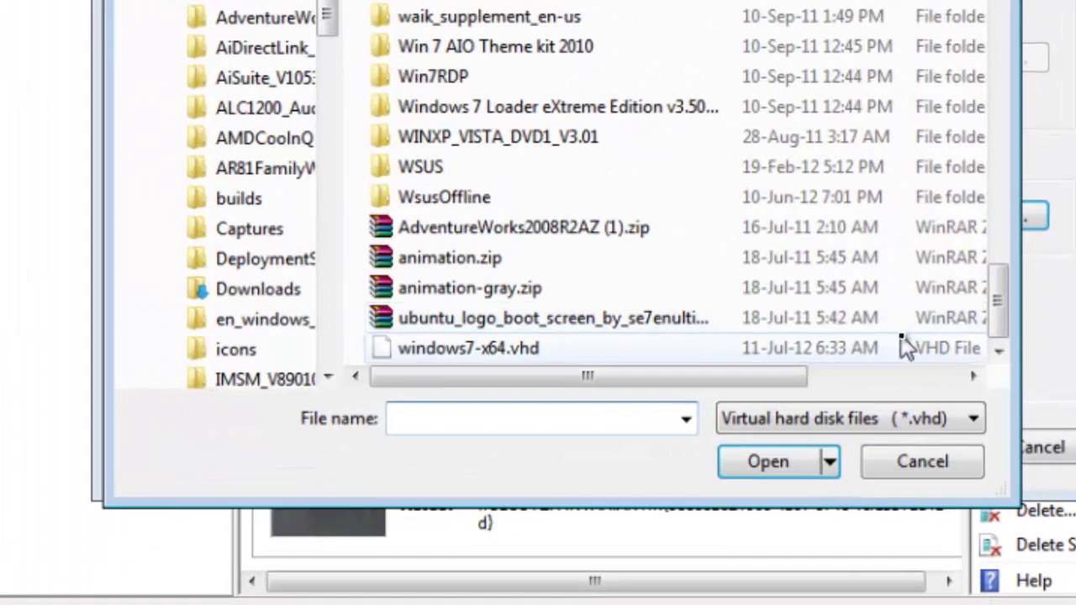
click(906, 348)
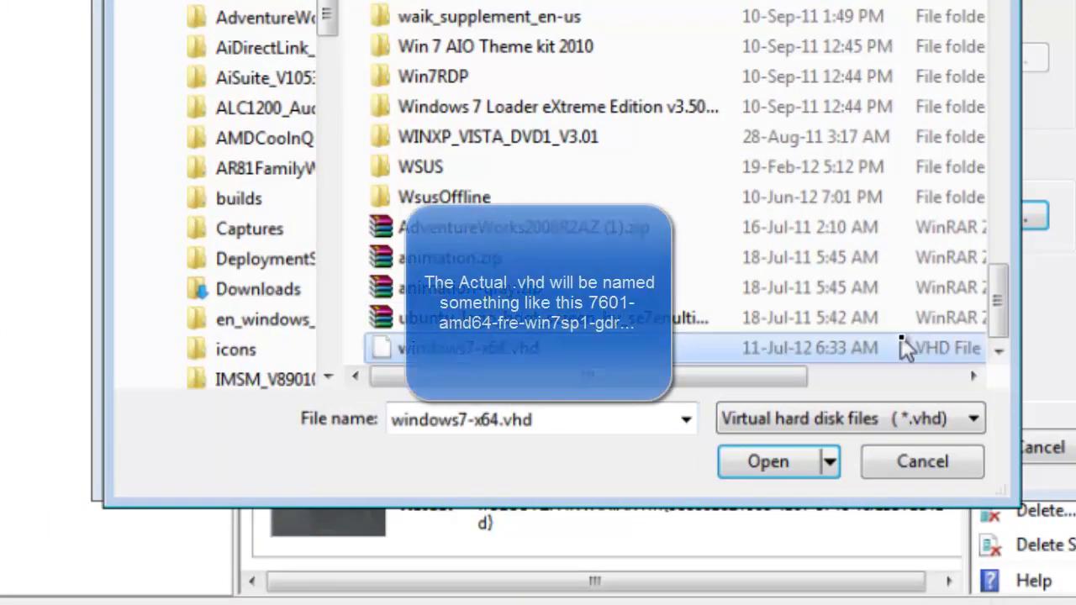
click(765, 468)
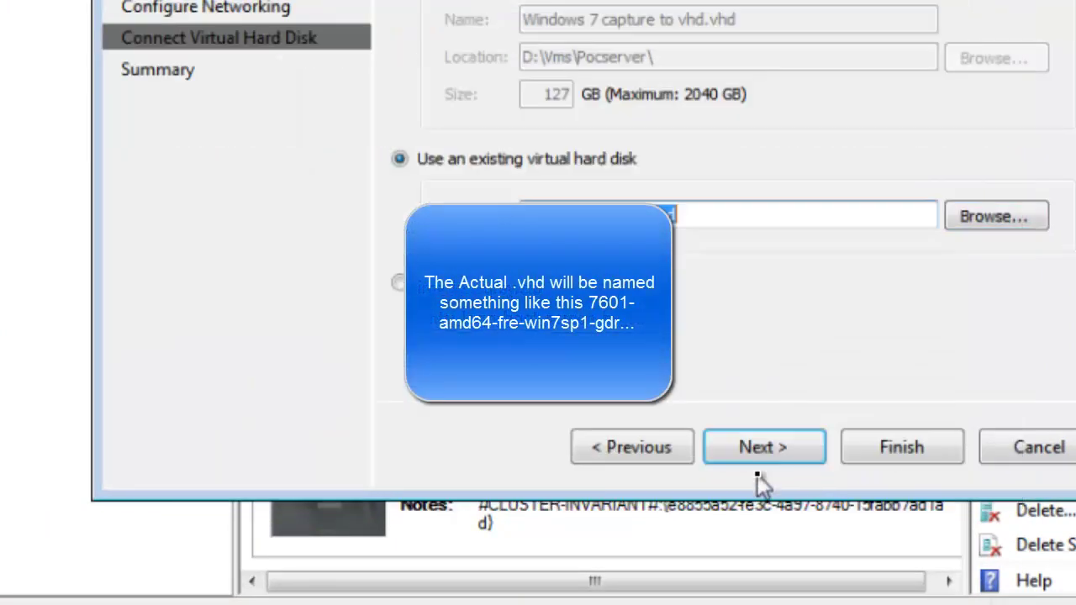
click(779, 449)
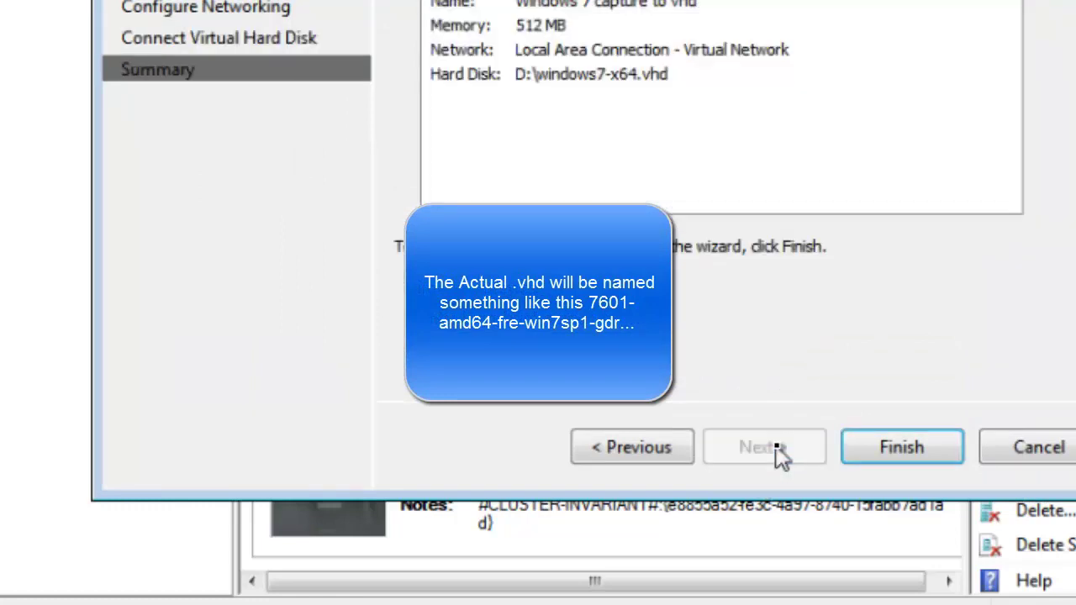
click(902, 454)
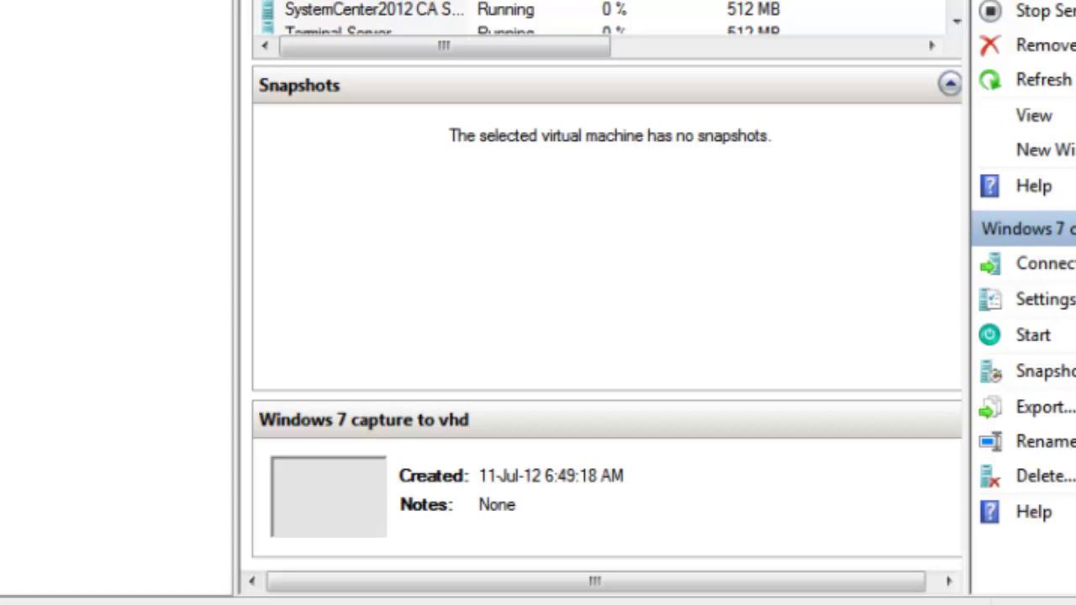
Connect to the turned-off 'Windows 7 capture to vhd' machine from its context menu
click(401, 2)
scroll(402, 7, down, 1)
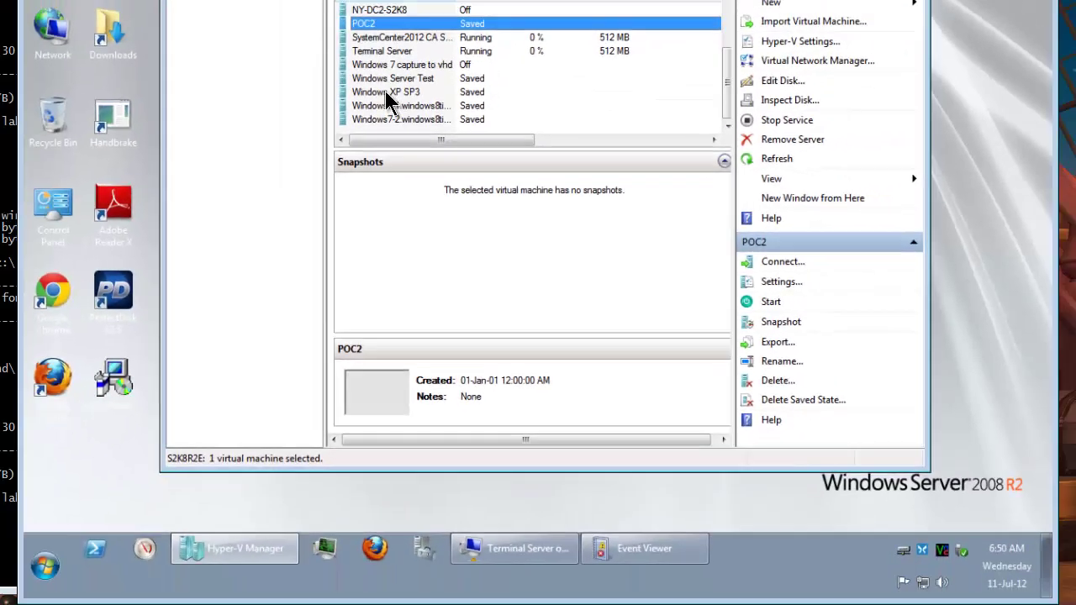
click(383, 66)
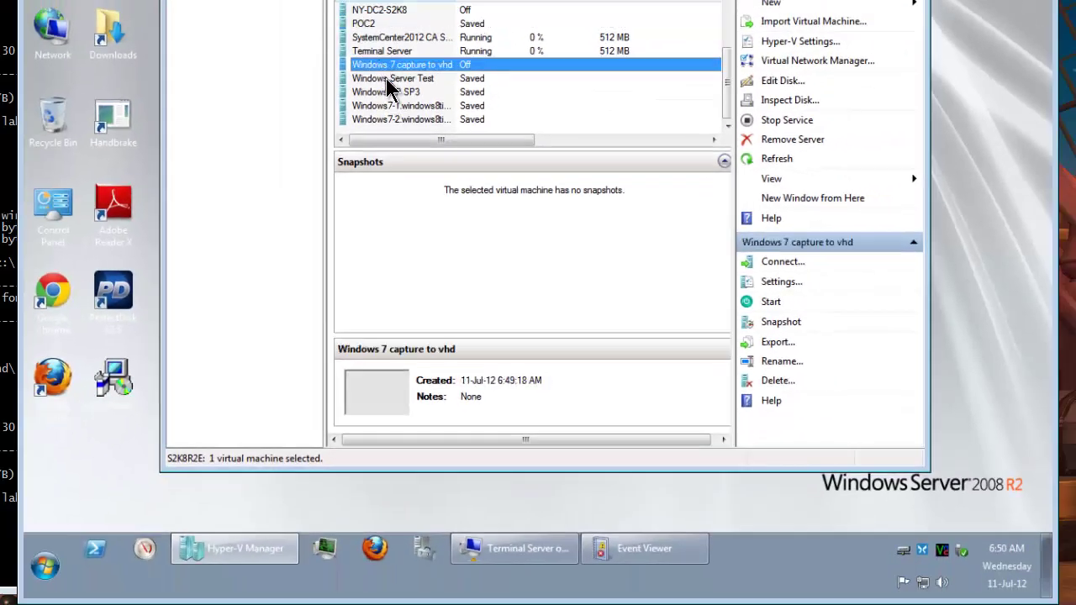
click(389, 82)
click(385, 67)
right_click(384, 67)
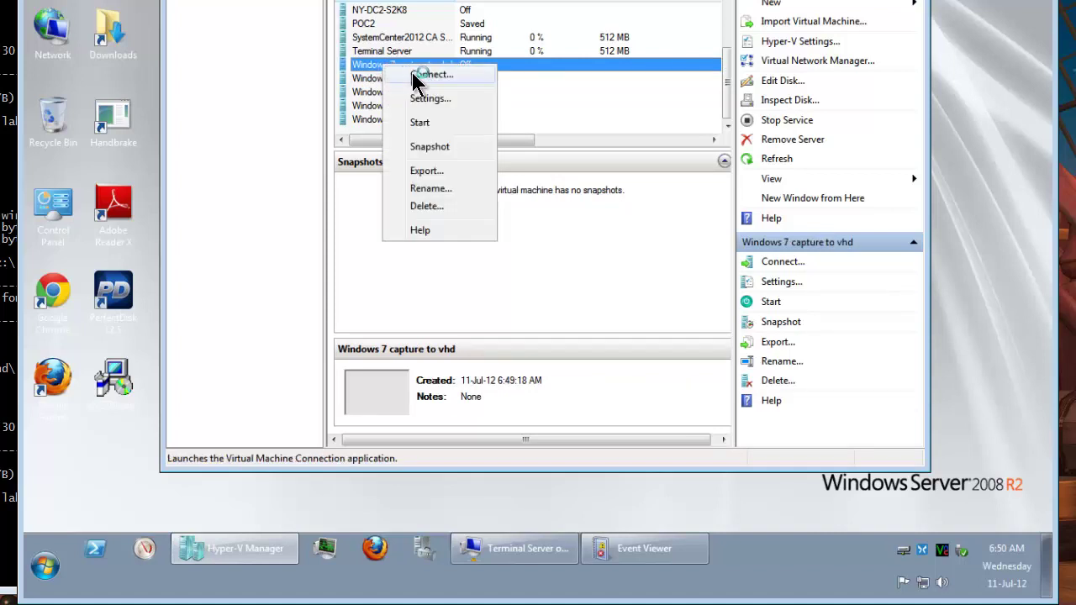
click(416, 74)
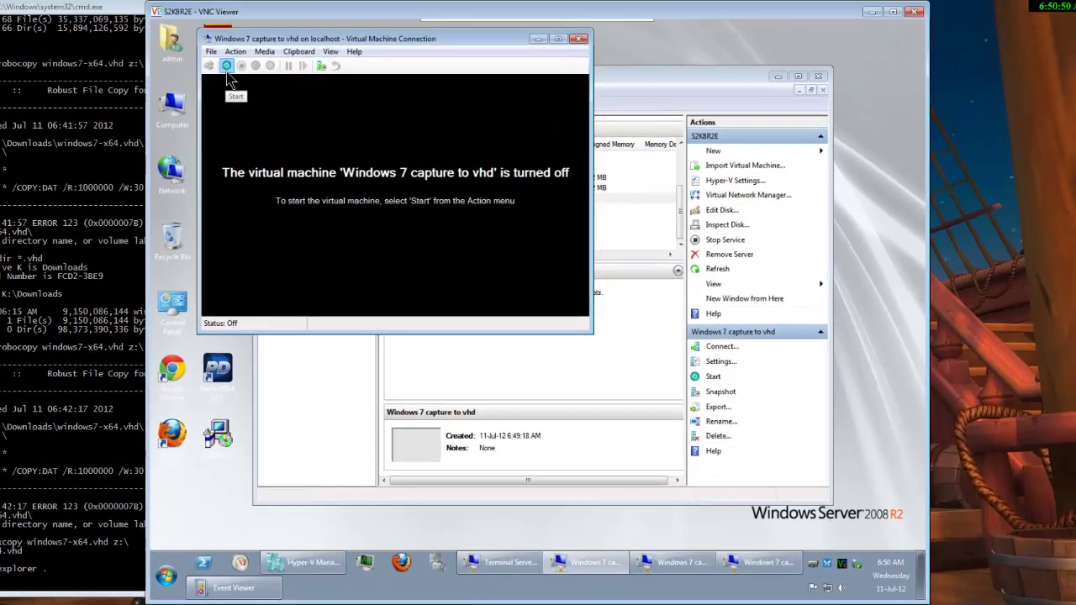
Start the Windows 7 capture to vhd machine and maximize its connection window
click(226, 66)
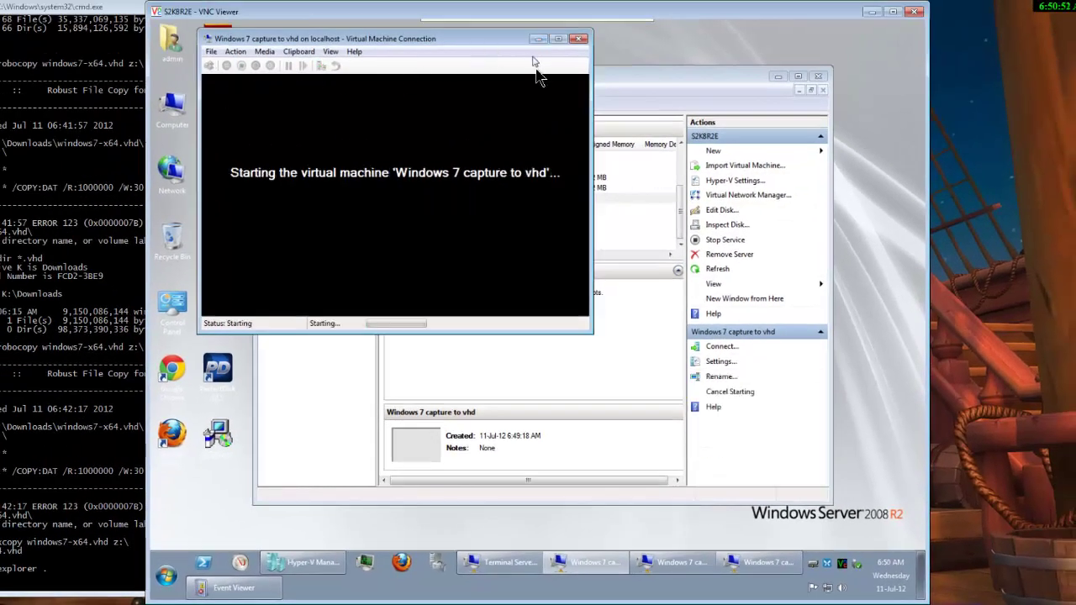
click(562, 39)
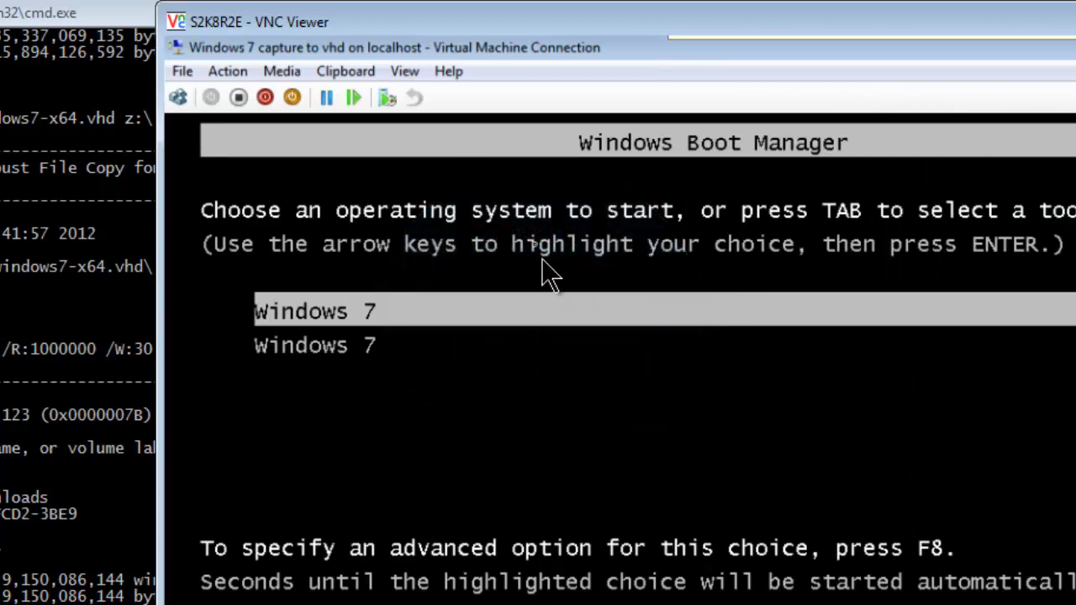
Boot Windows 7 from the Boot Manager so first-run setup updates registry settings
click(598, 344)
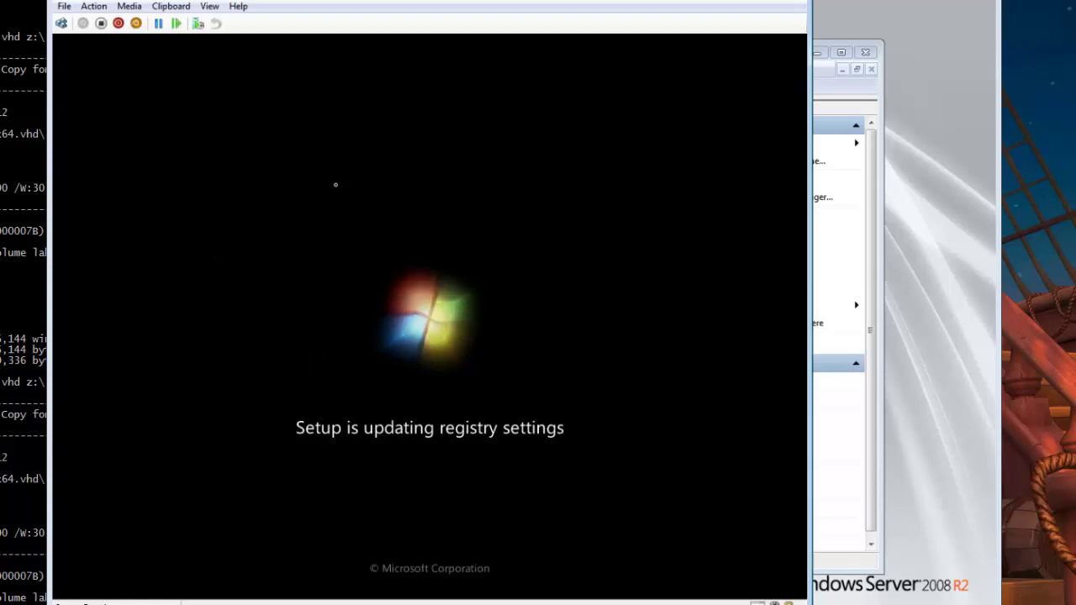
Insert the Integration Services setup disk via the Action menu
click(129, 6)
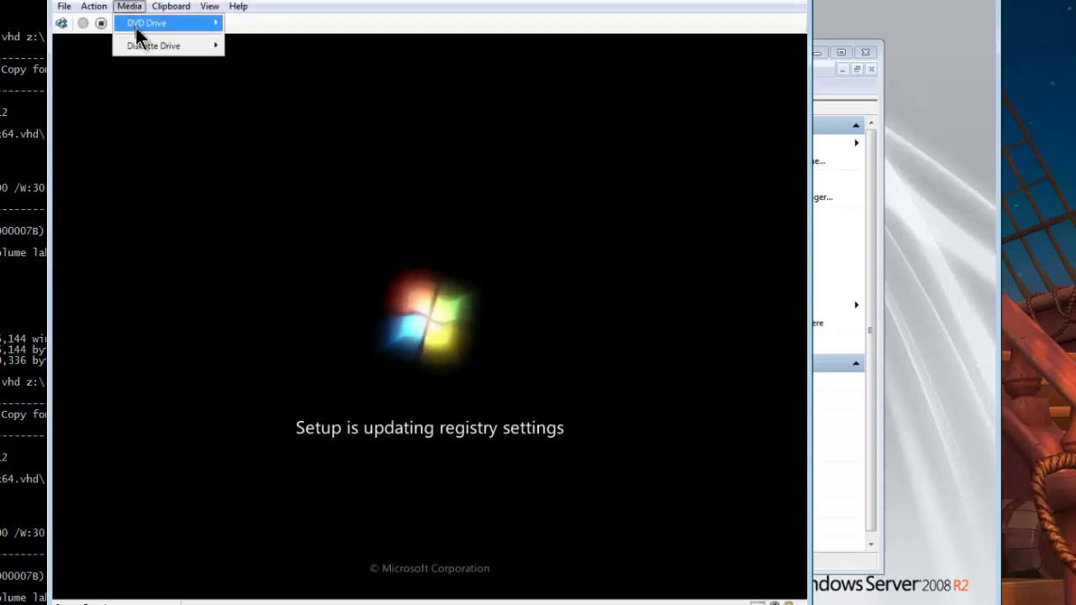
mouse_move(139, 25)
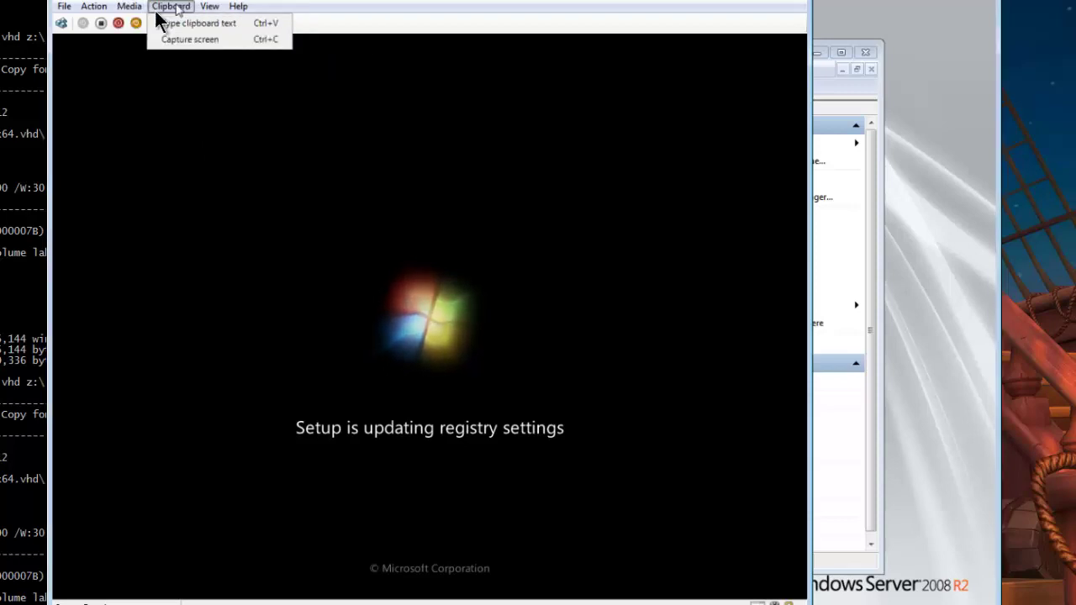
mouse_move(88, 9)
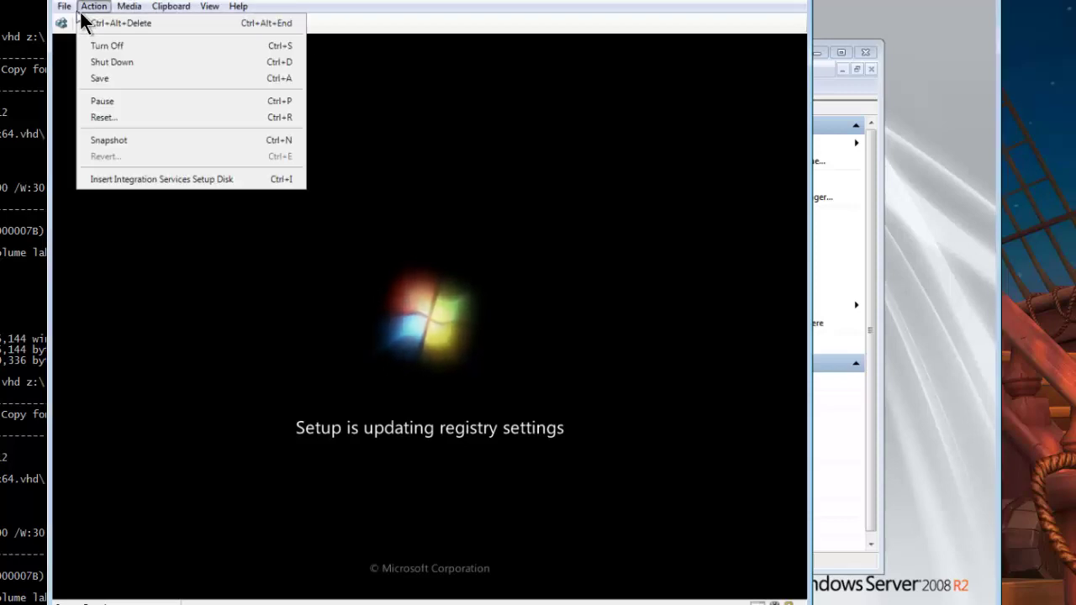
click(145, 182)
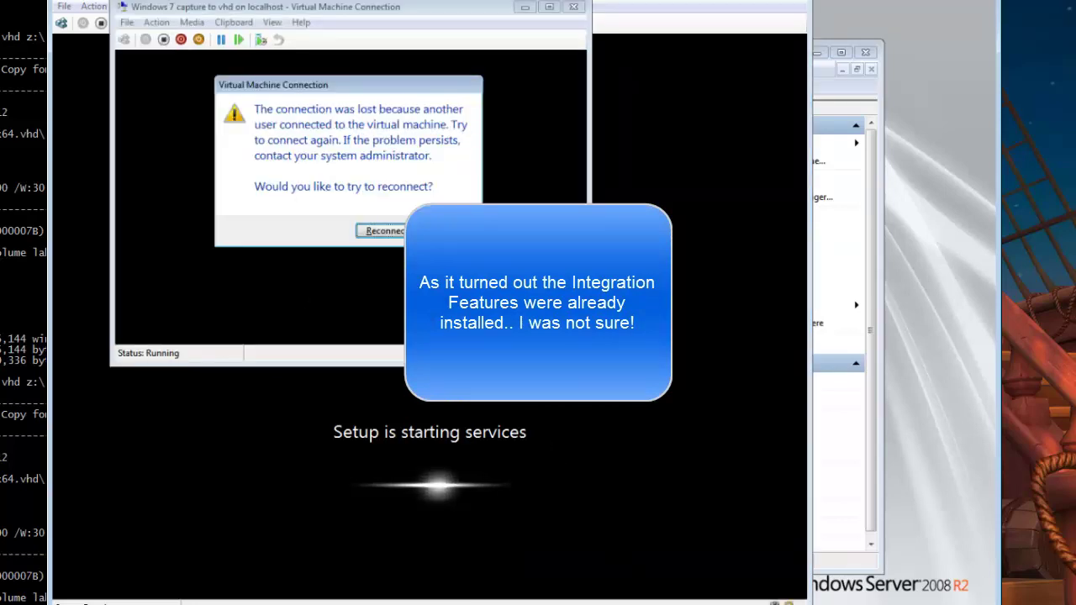
Dismiss the duplicate Virtual Machine Connection window reporting the lost connection
click(445, 231)
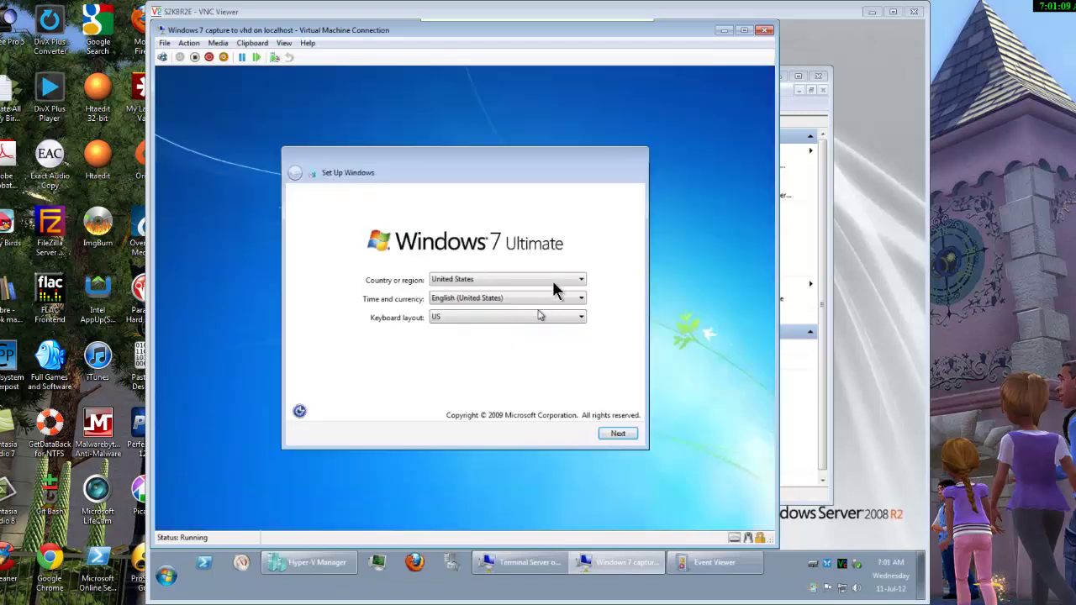
Keep default region settings, enter the new user's name, skip the password and product key
click(614, 436)
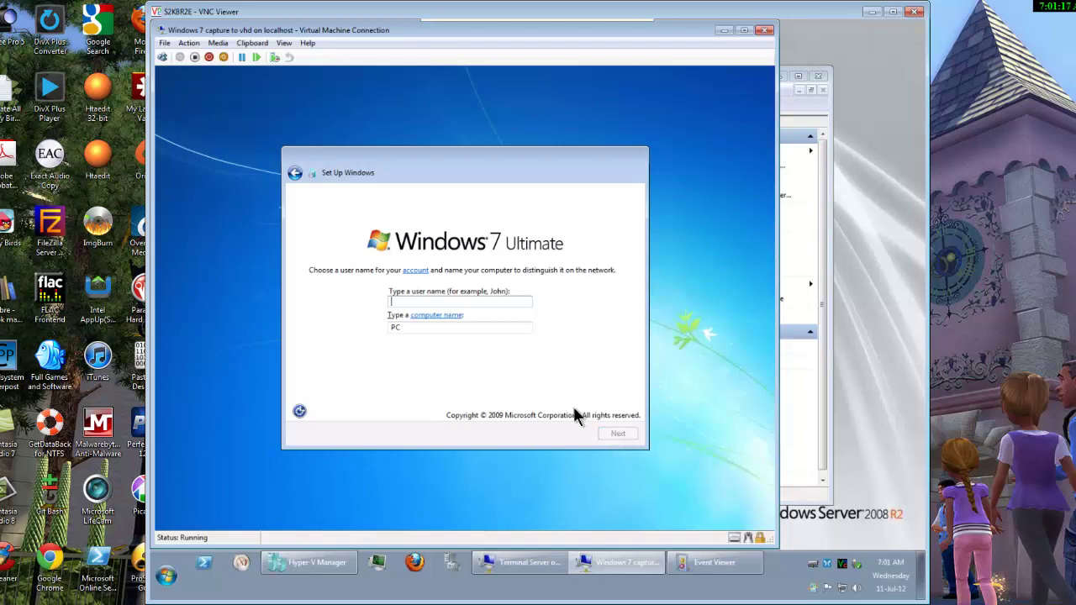
text(David Jo)
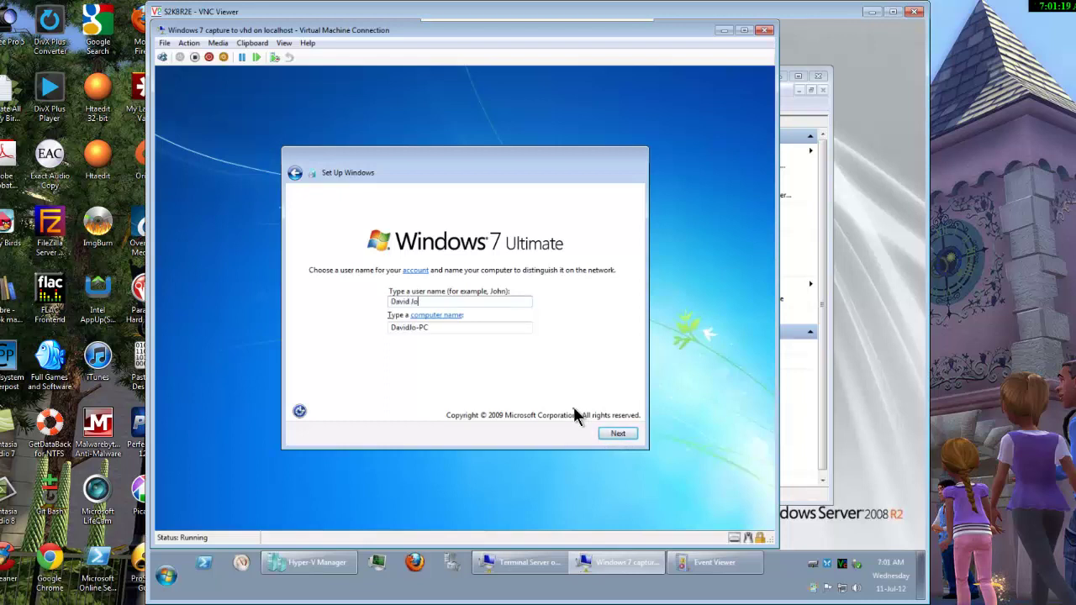
text(hnson)
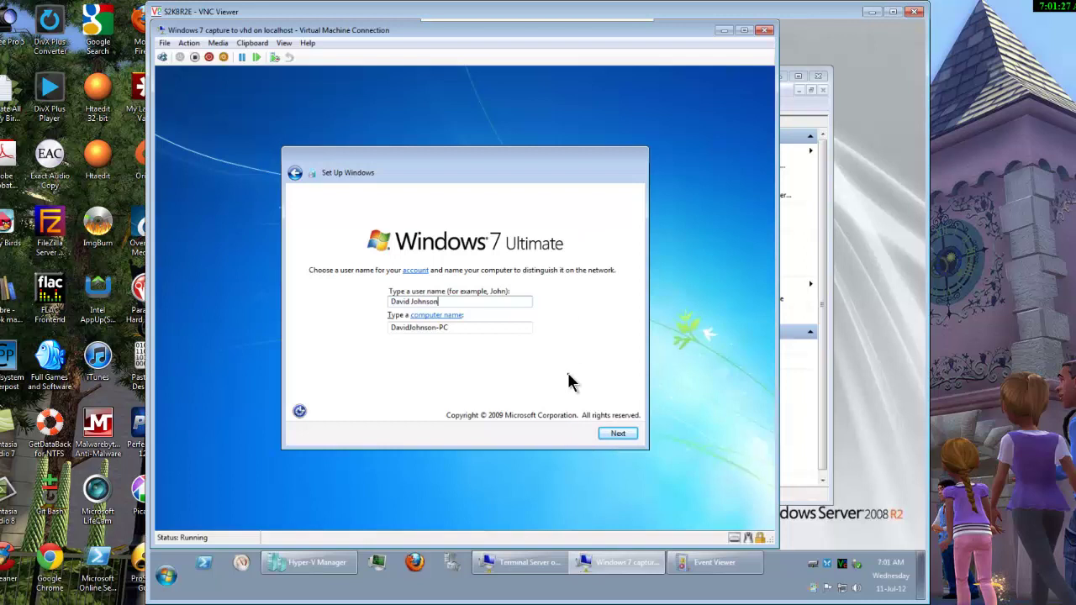
key(Return)
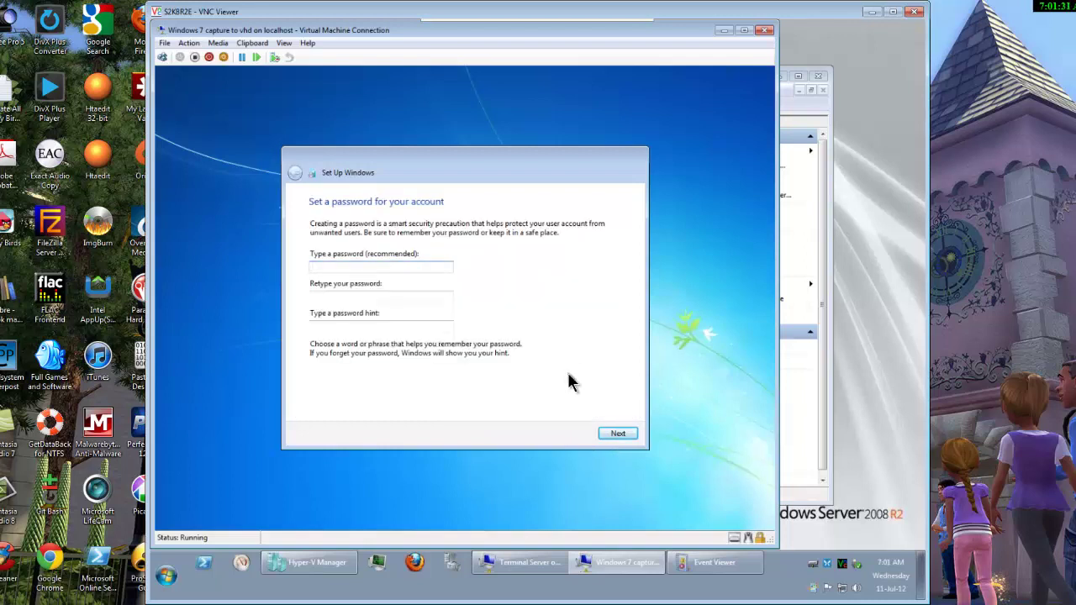
key(Return)
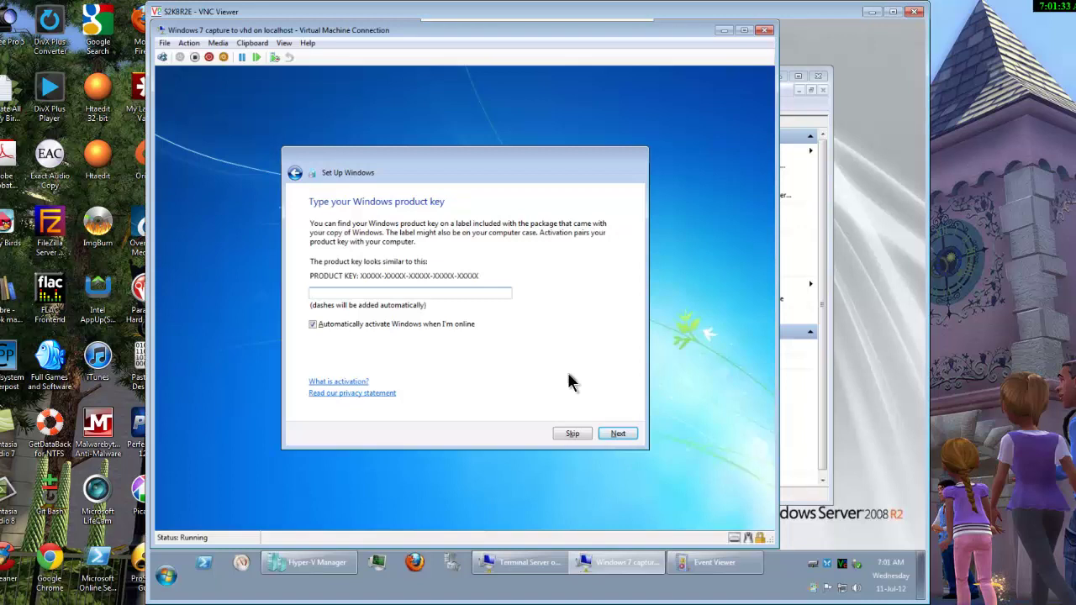
click(577, 436)
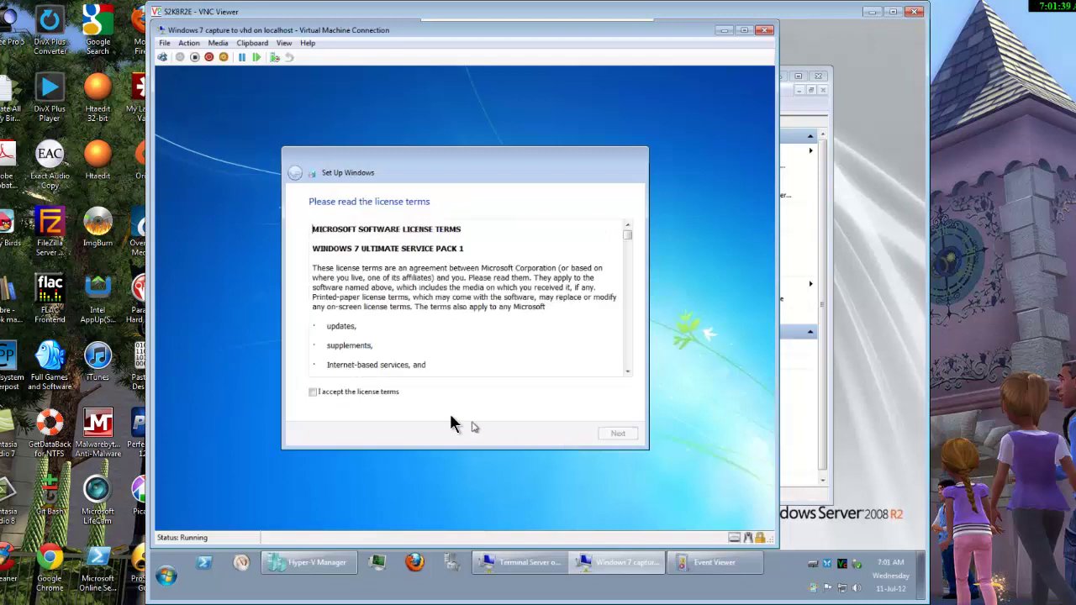
Accept the licence, use recommended settings, keep the time zone, and choose Work network
click(388, 396)
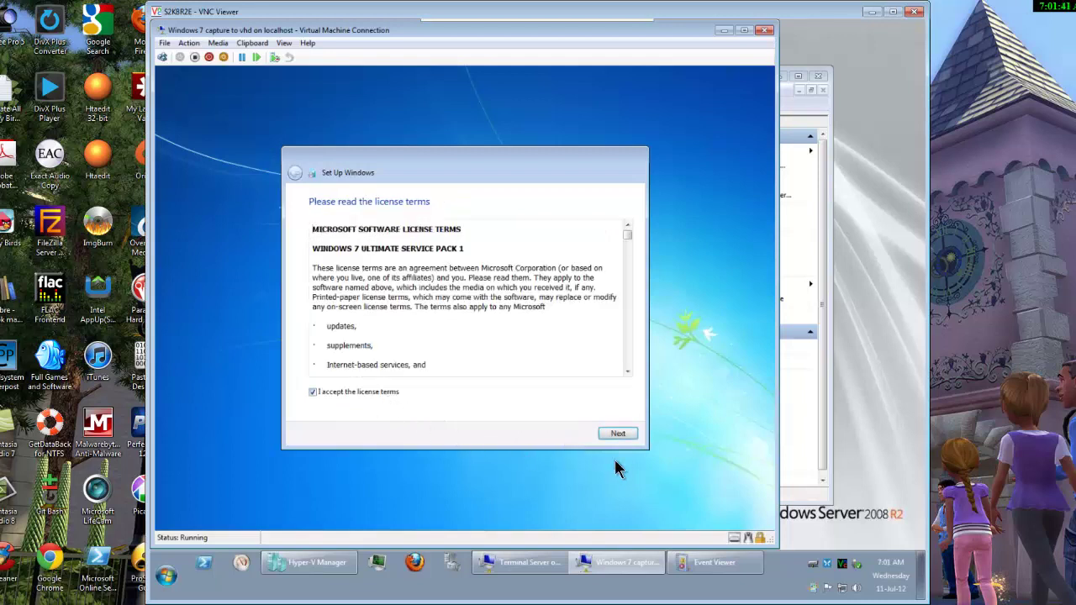
click(619, 435)
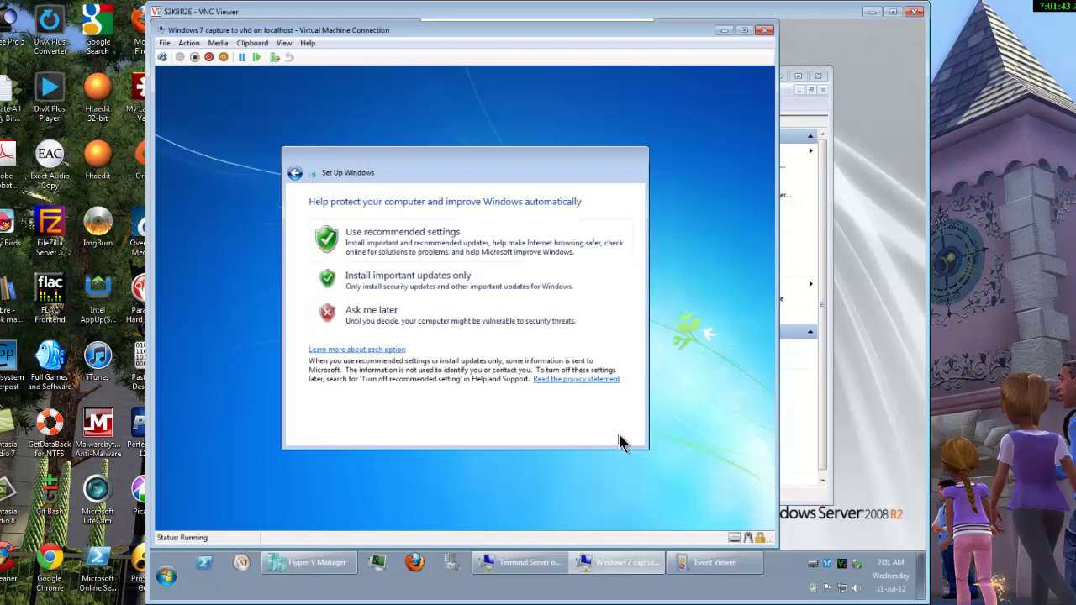
click(446, 245)
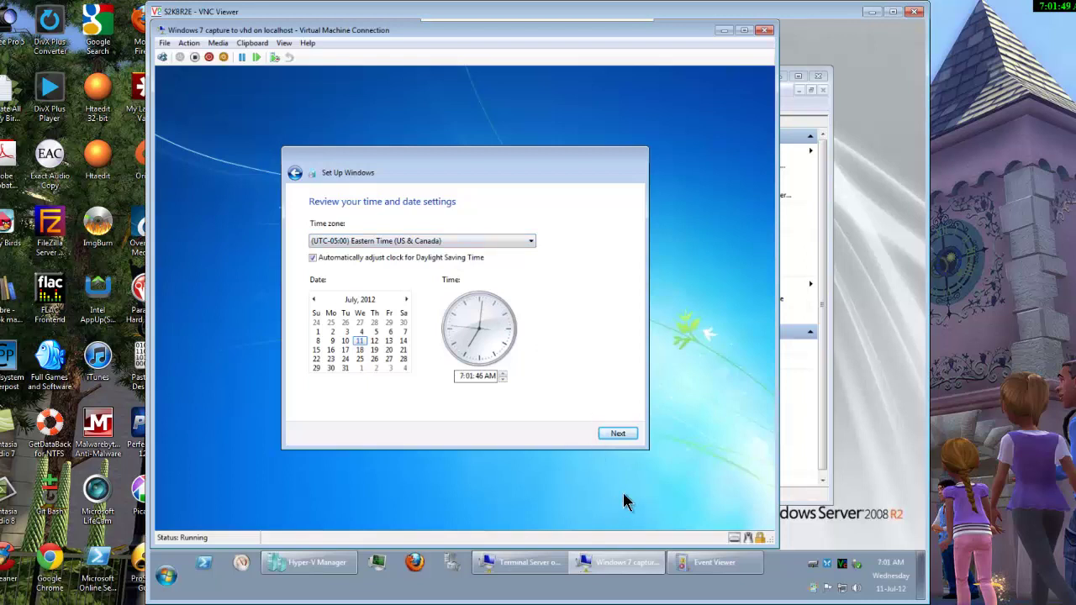
click(618, 437)
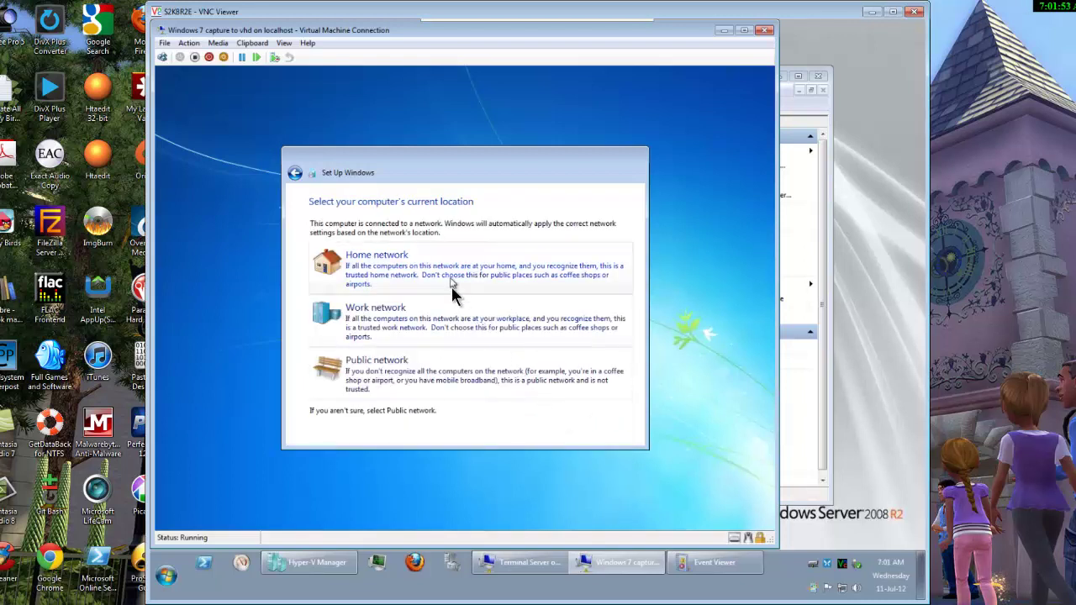
click(461, 334)
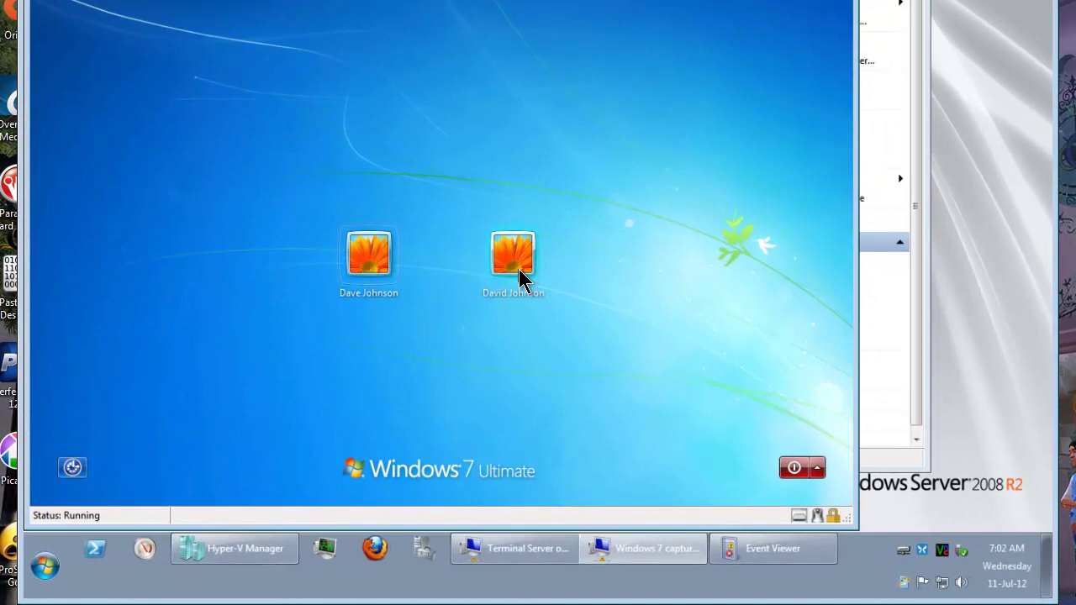
Sign in on the new user's tile and let the Windows 7 desktop load
click(521, 338)
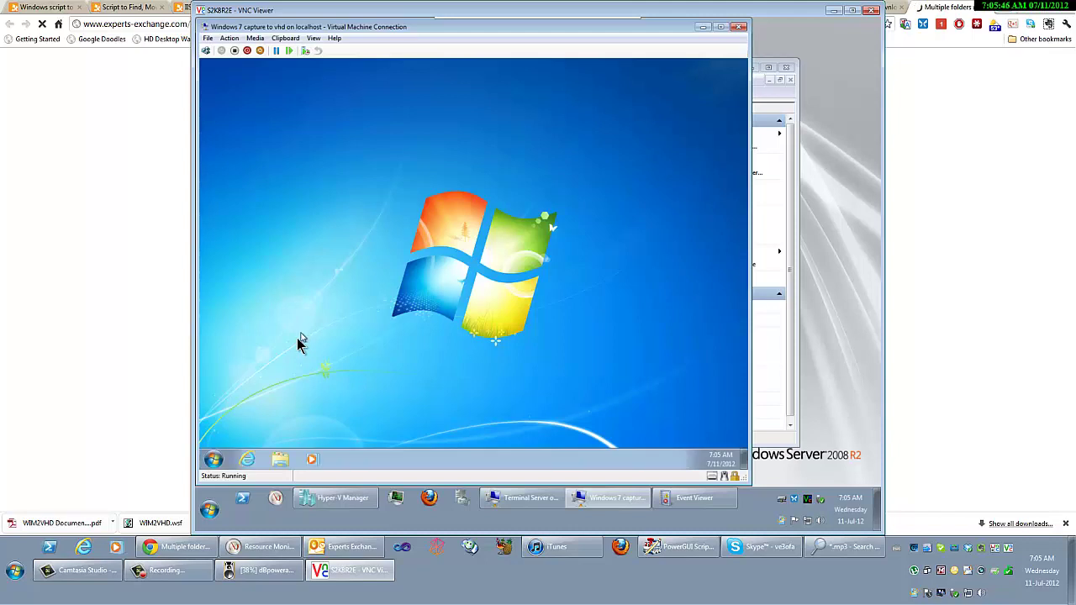
Open the Integration Services Setup disc from Computer and read its autorun.inf file
click(215, 463)
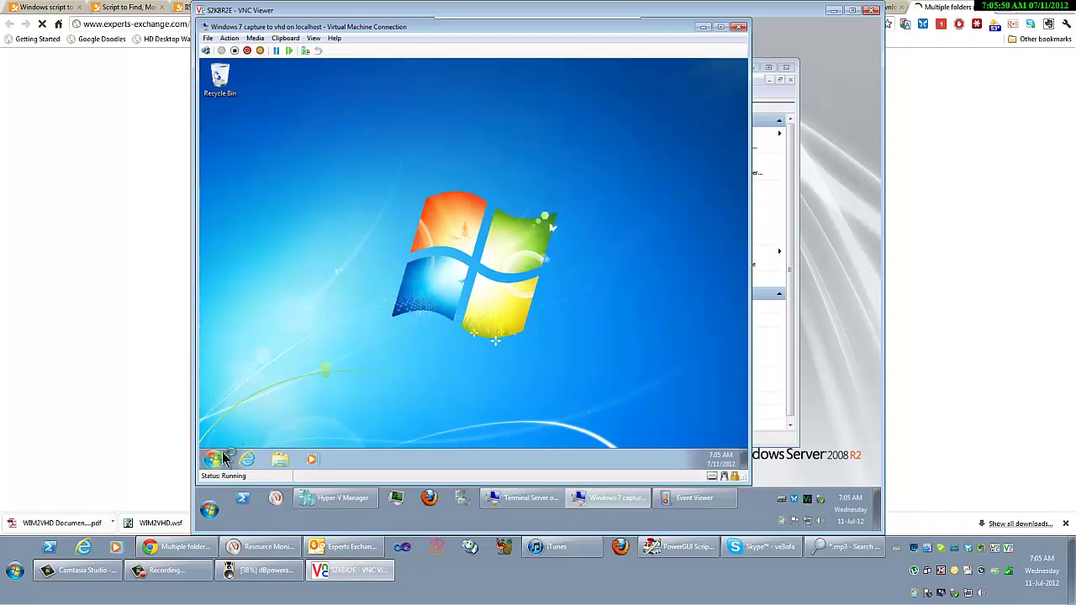
click(215, 459)
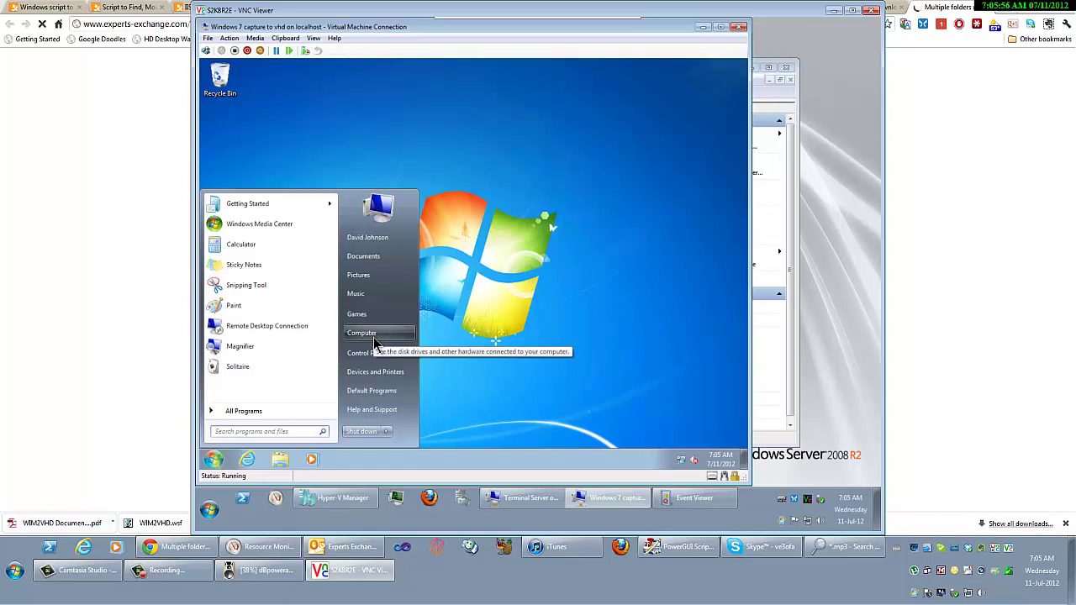
click(364, 333)
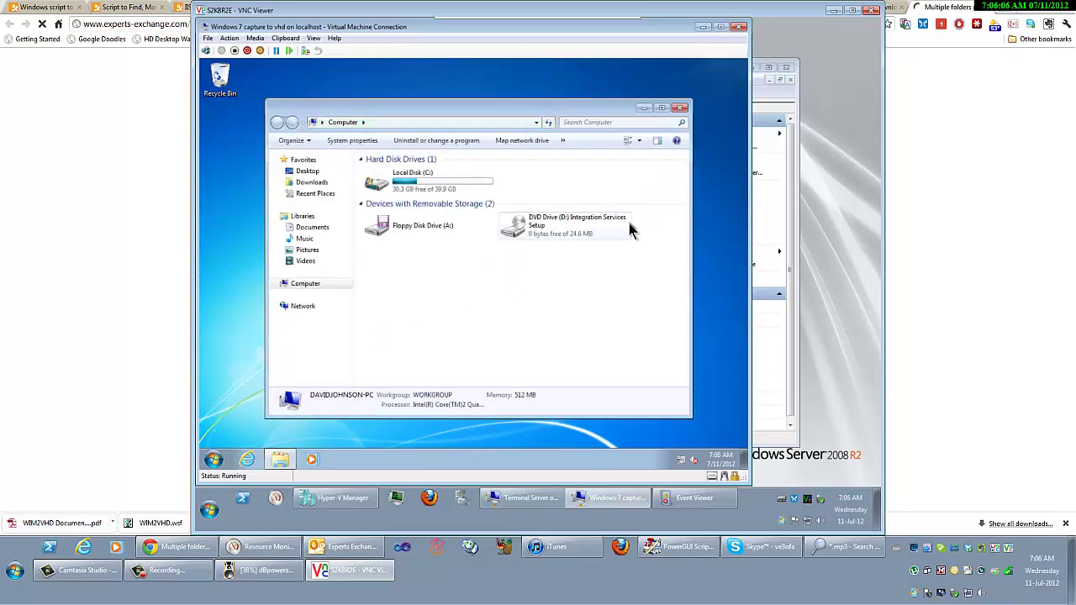
click(590, 235)
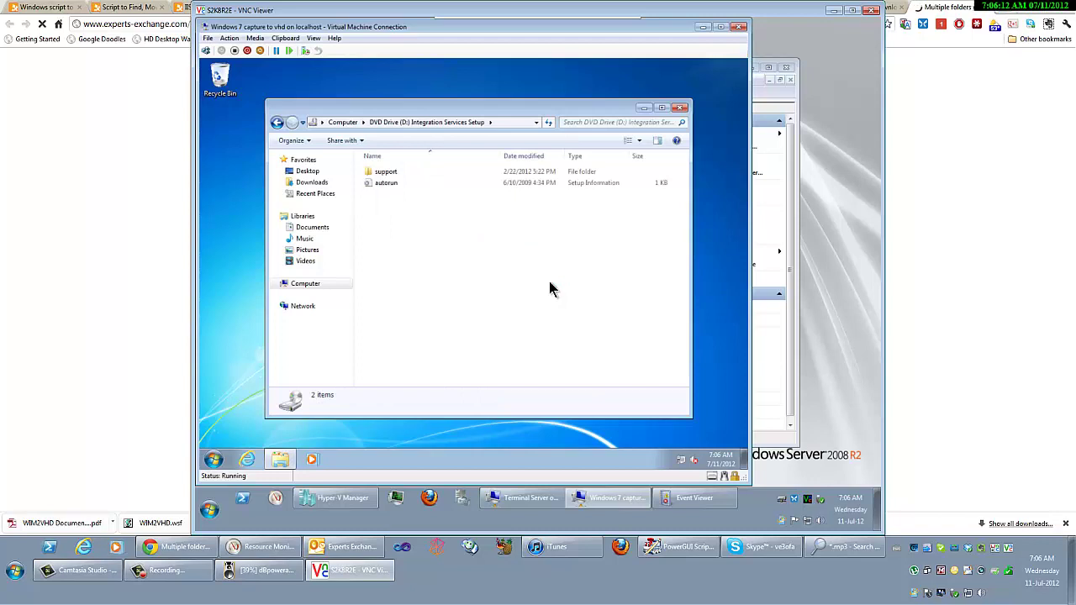
click(392, 188)
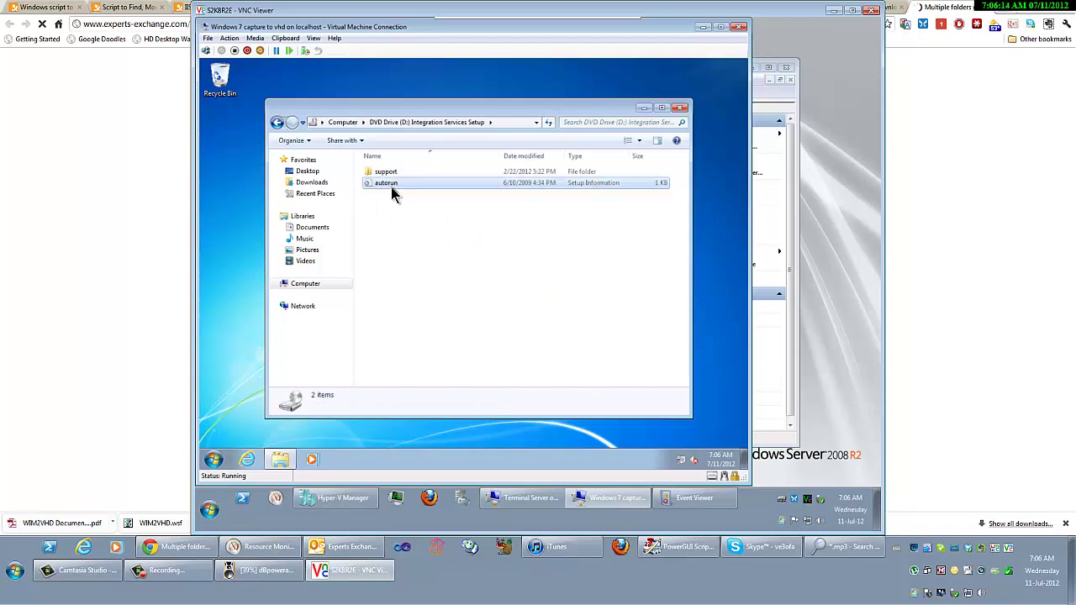
key(Return)
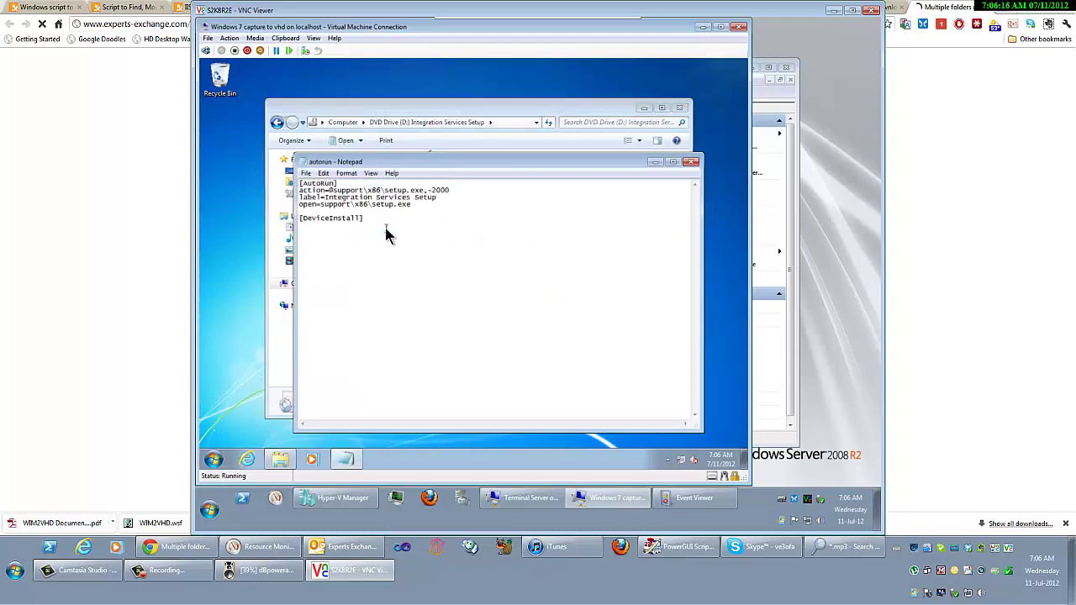
click(691, 162)
Open the disc's support folder and bring up the Computer entry's context menu from Start
double_click(449, 173)
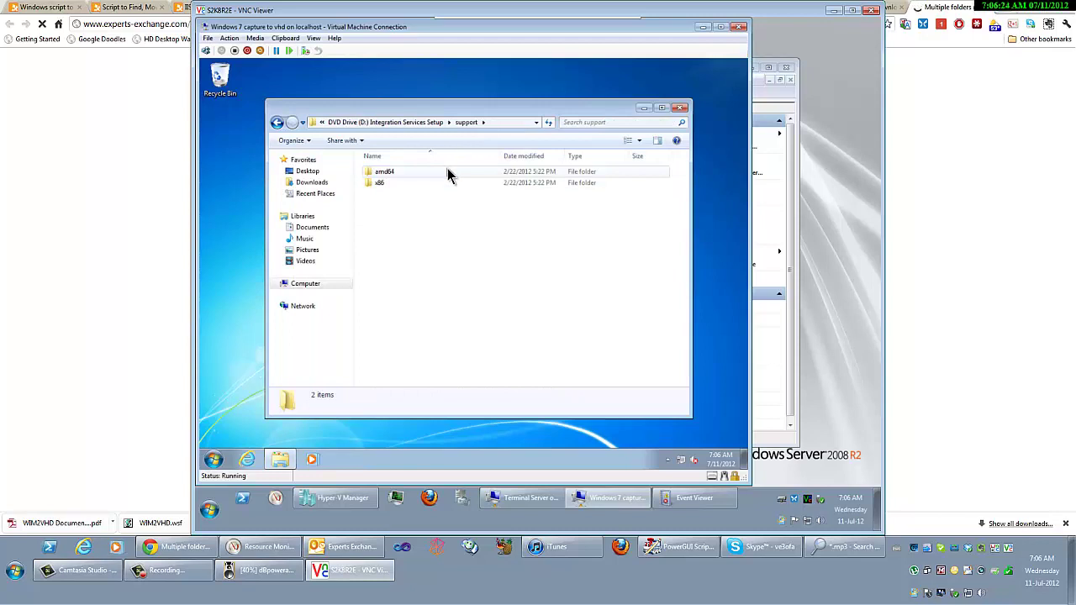
click(214, 460)
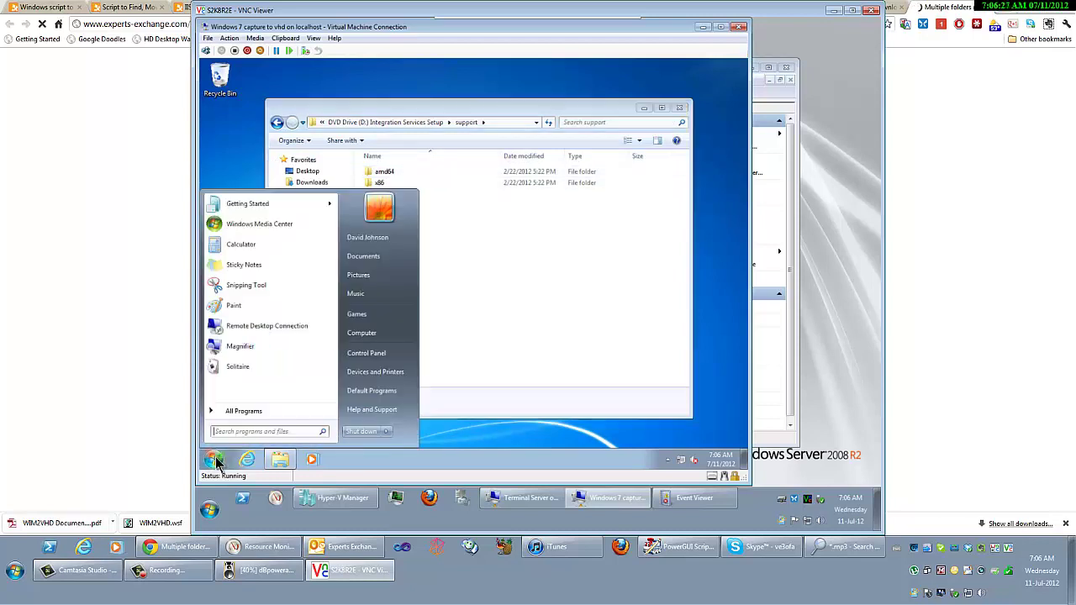
right_click(370, 338)
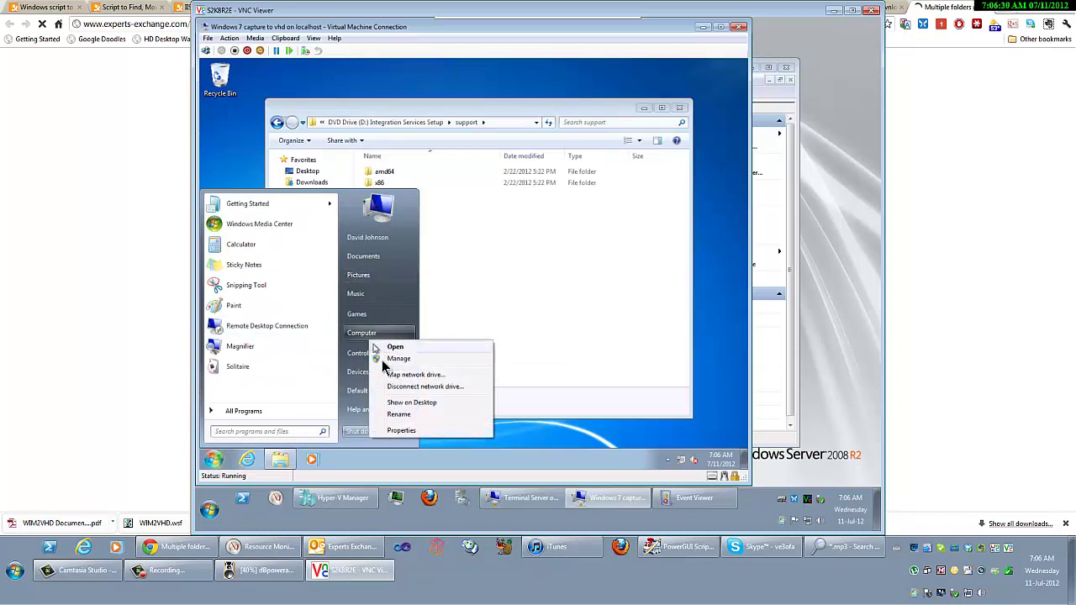
View Computer's System properties, confirming 64-bit Windows 7 Ultimate SP1 and activation, then close them
click(401, 435)
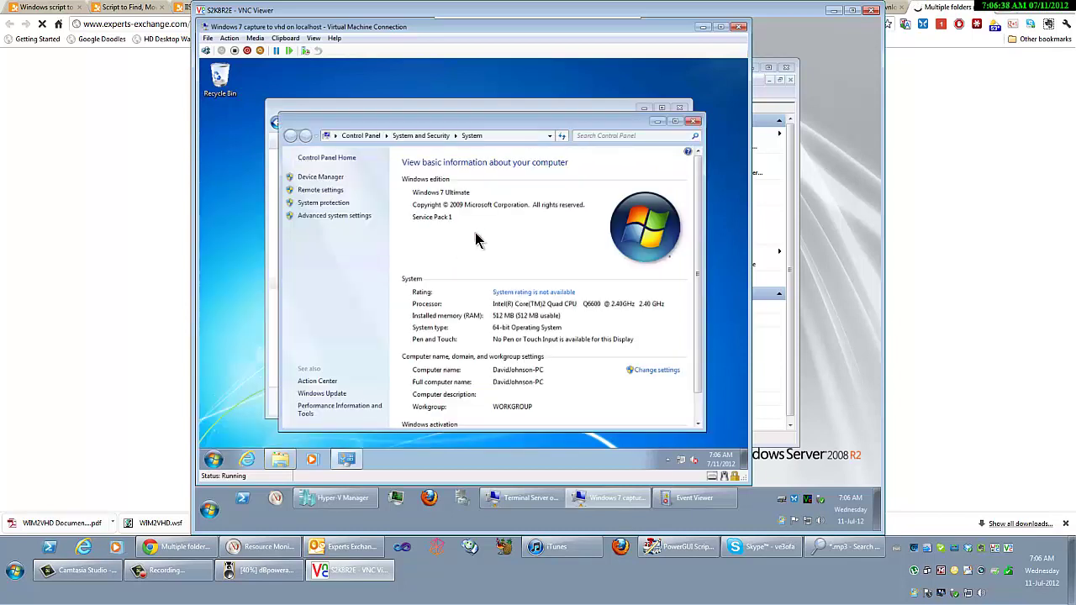
scroll(476, 238, down, 1)
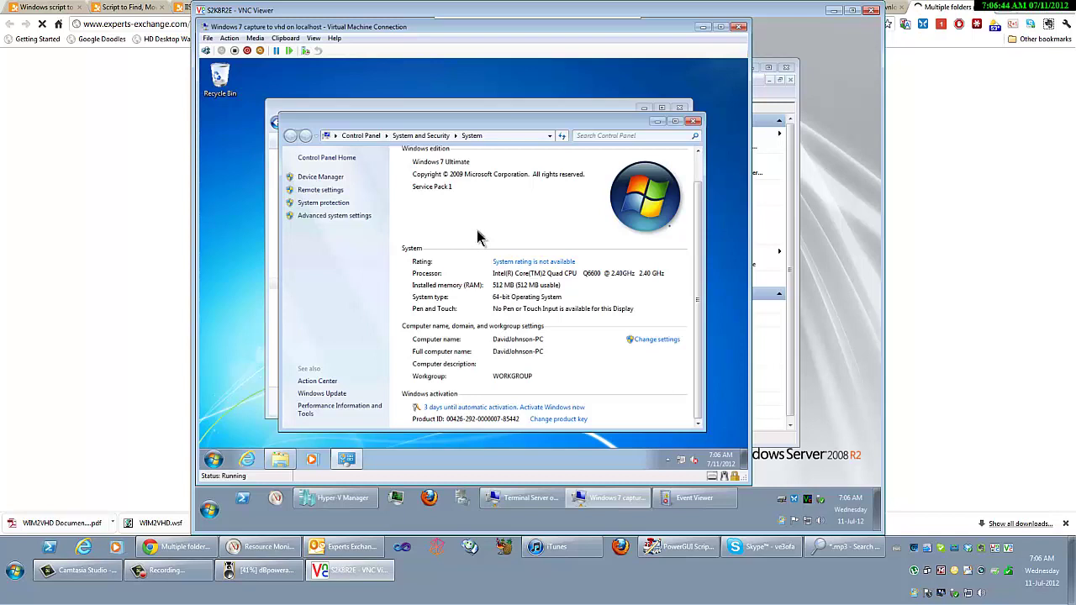
click(697, 122)
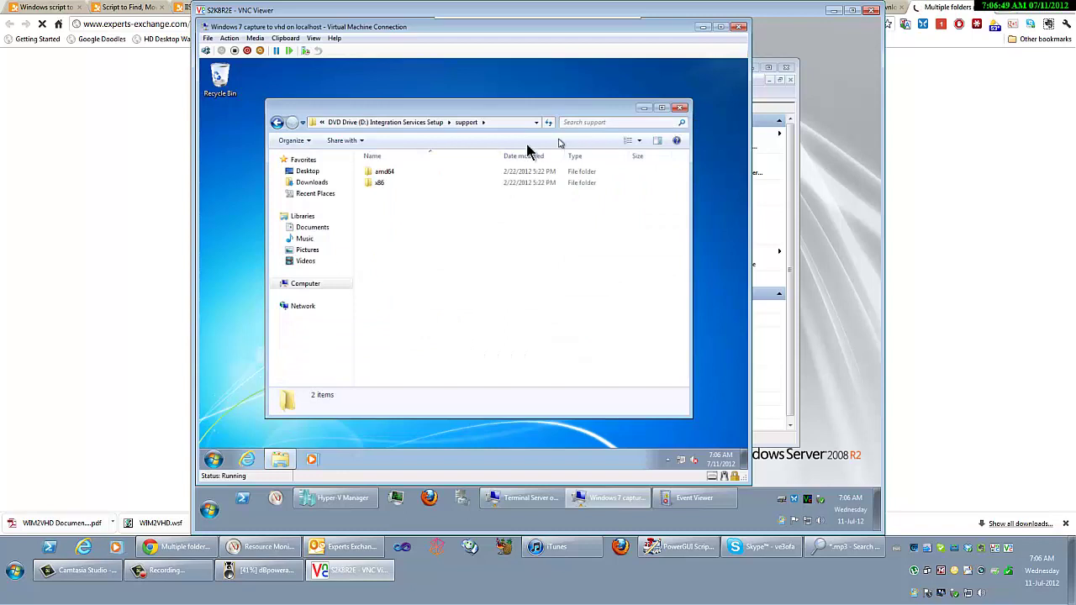
Run setup from the amd64 folder, approve UAC, confirm the Integration Services upgrade, and close the folder
double_click(431, 175)
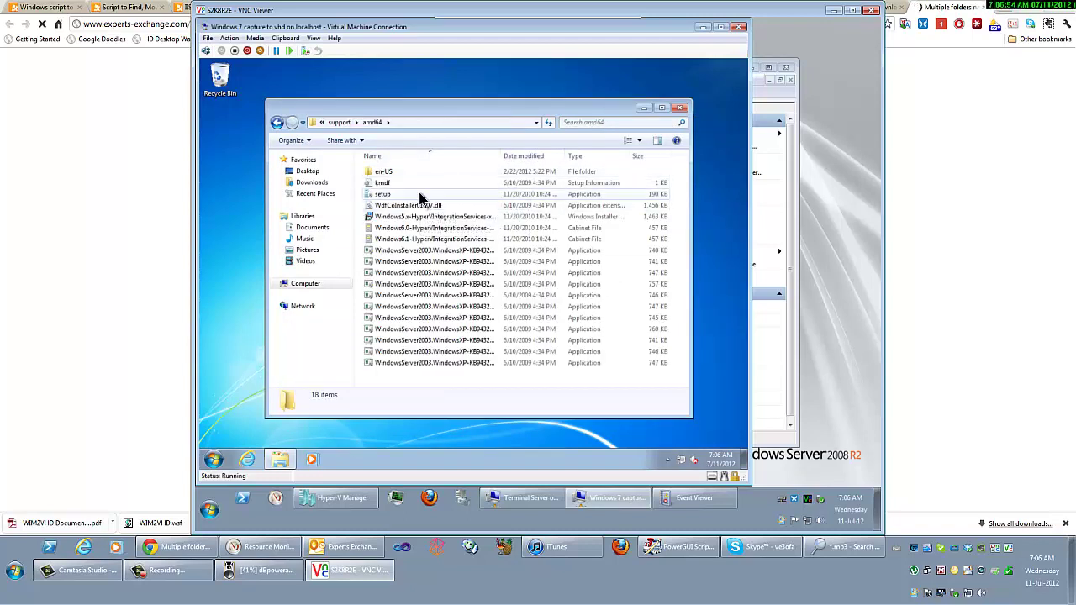
click(421, 197)
double_click(421, 197)
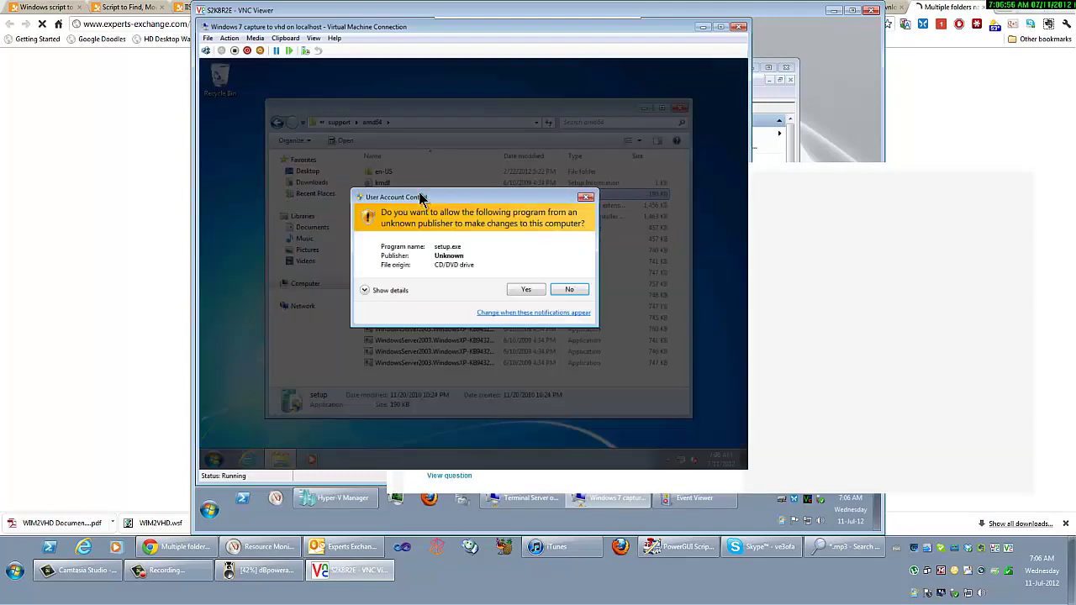
click(526, 291)
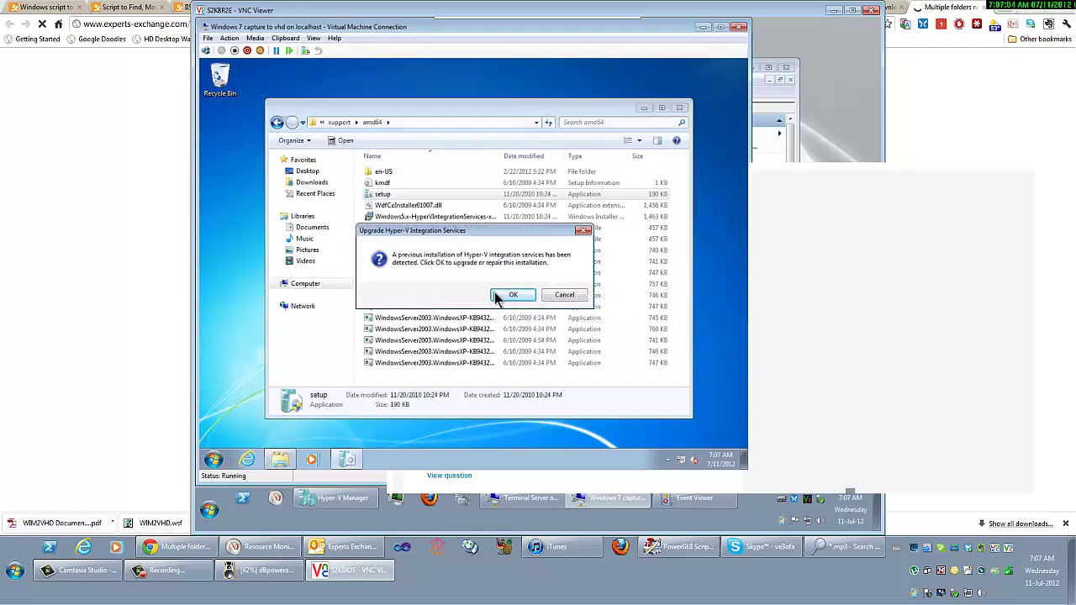
click(509, 298)
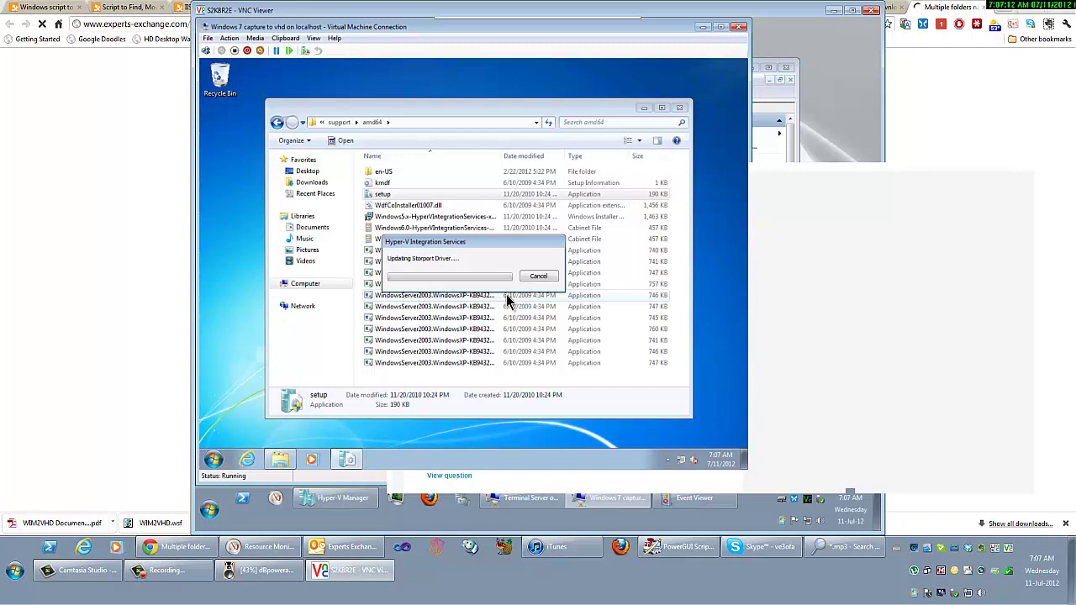
click(681, 109)
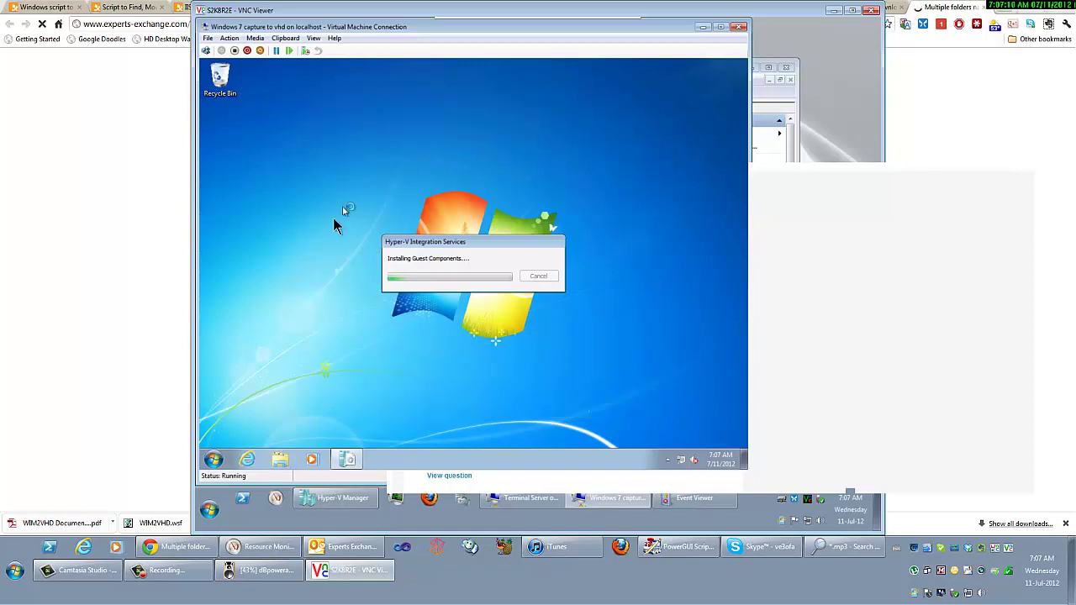
Launch Windows Update from All Programs, check for updates, and restore the Integration Services installer window
click(214, 460)
click(236, 411)
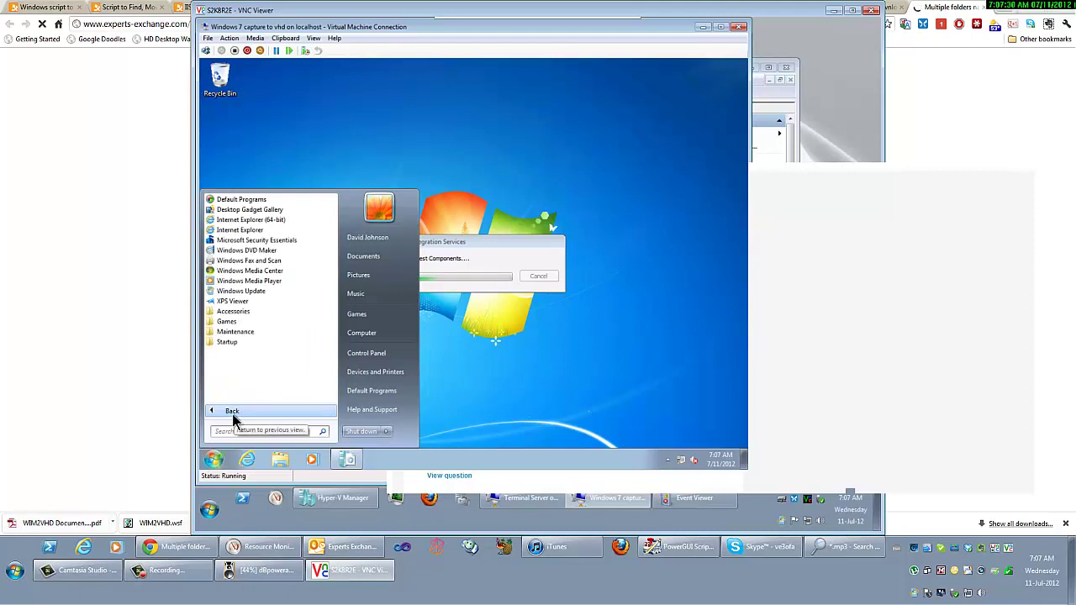
click(248, 292)
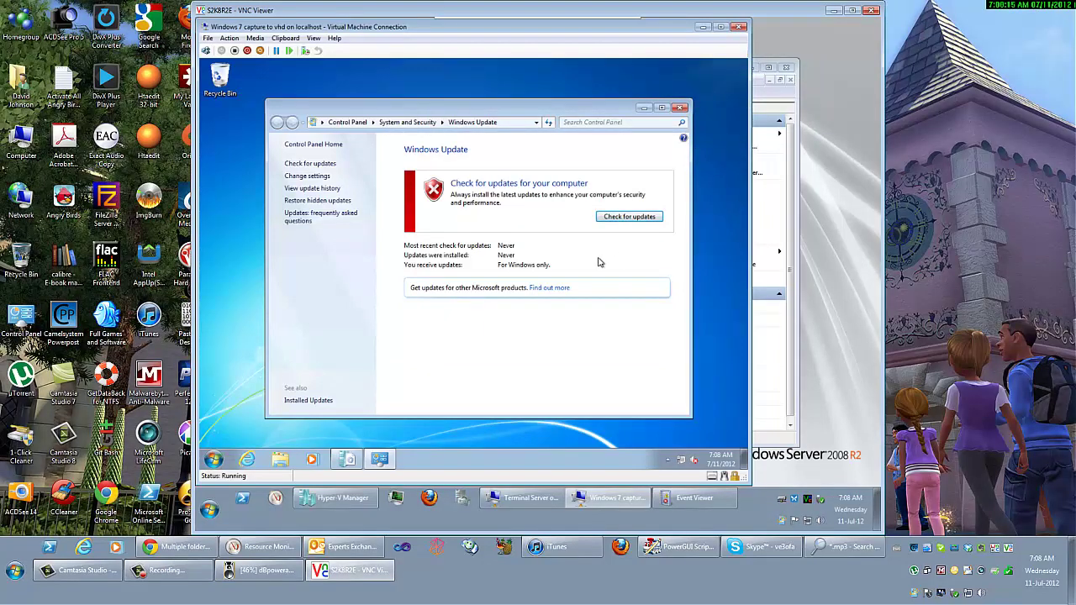
click(613, 218)
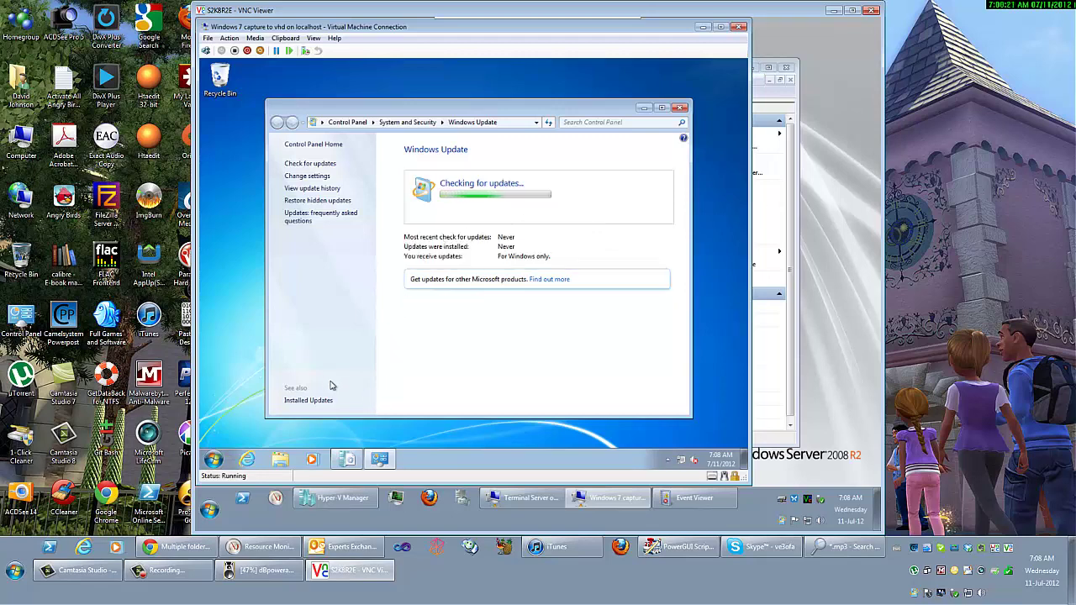
mouse_move(345, 466)
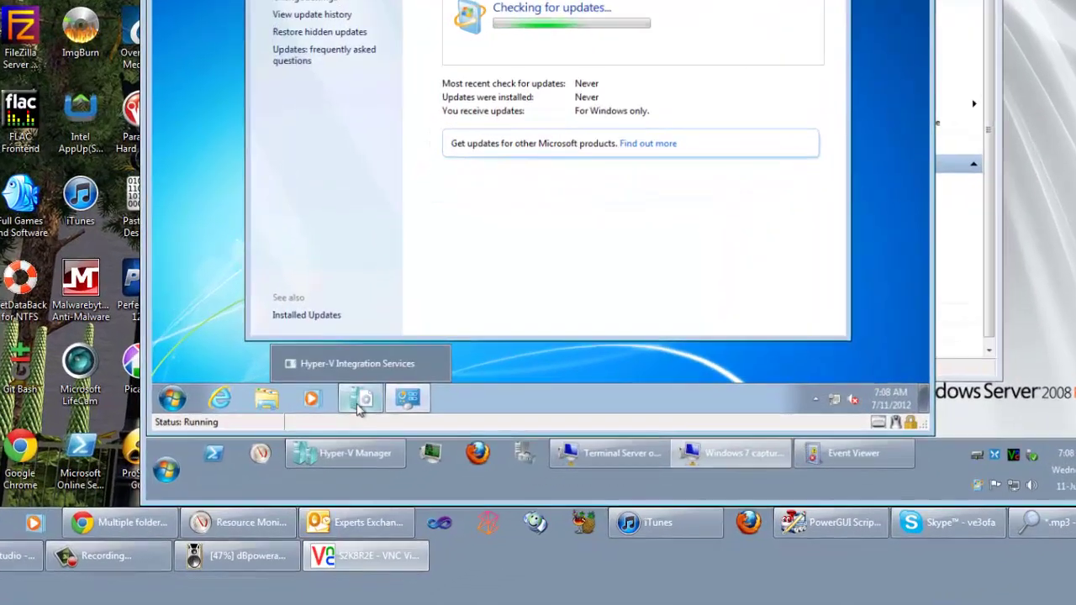
click(360, 404)
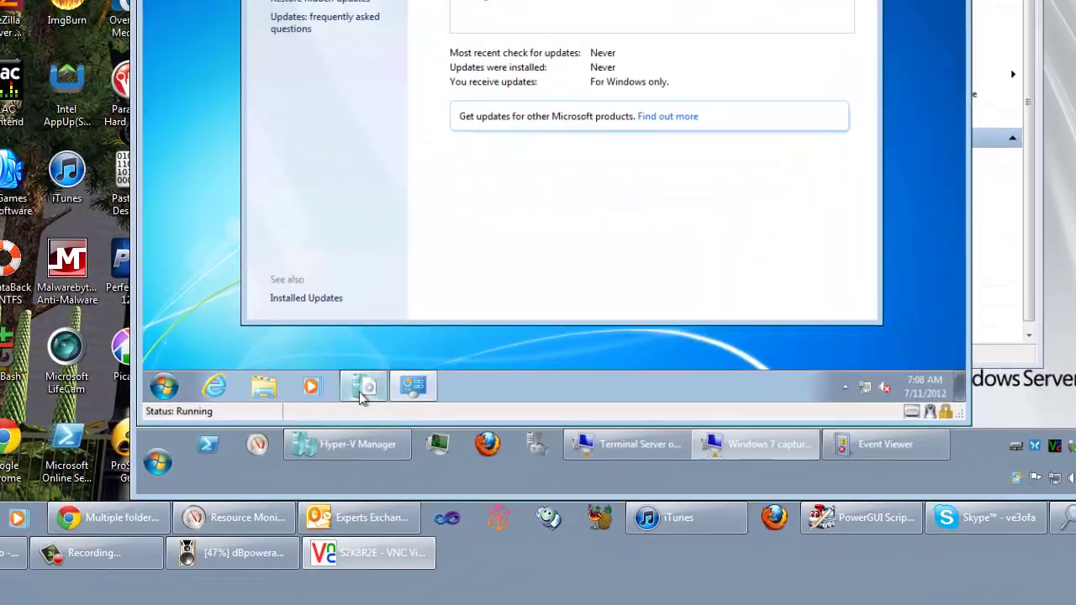